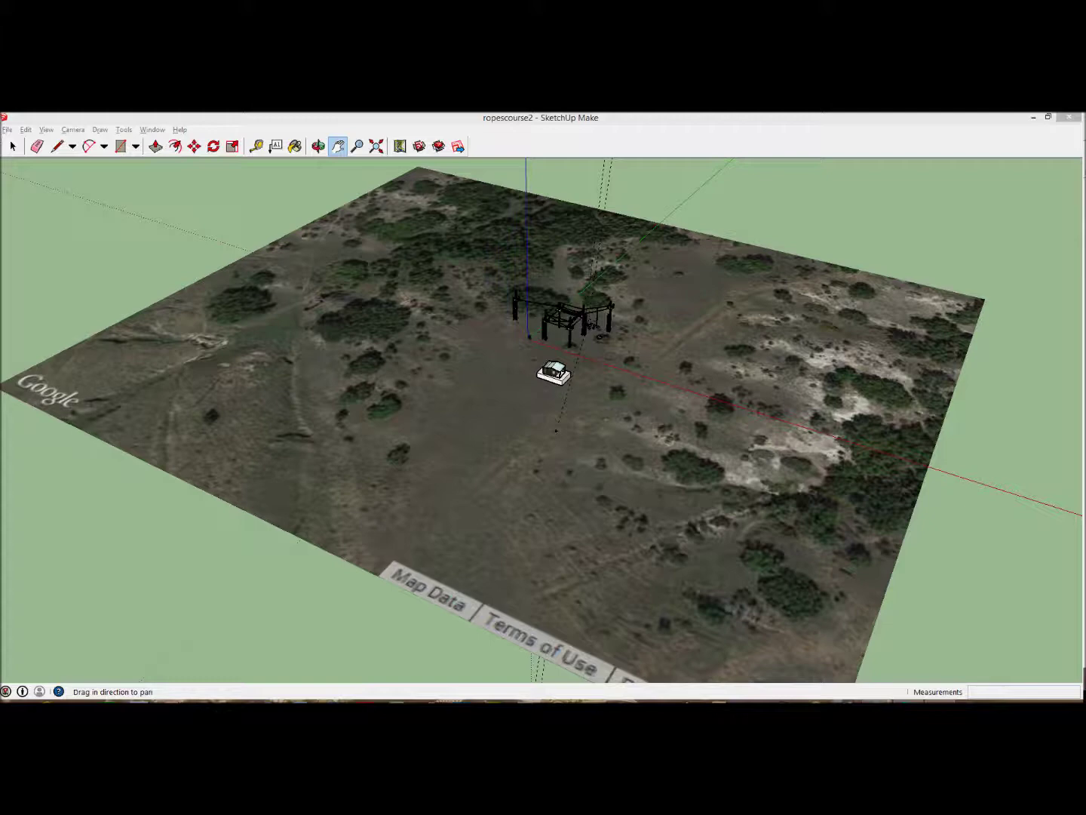
Show the geo-location terrain in 3D in place of the flat site snapshot.
click(7, 129)
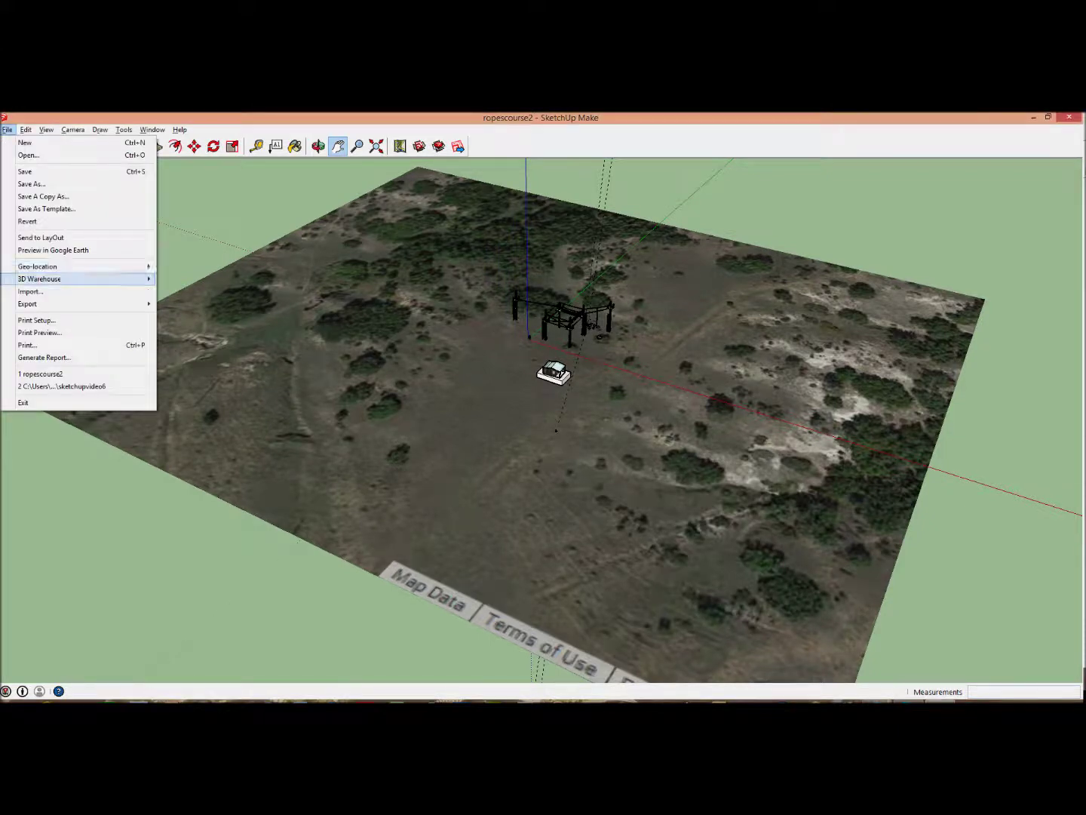
mouse_move(75, 266)
click(206, 279)
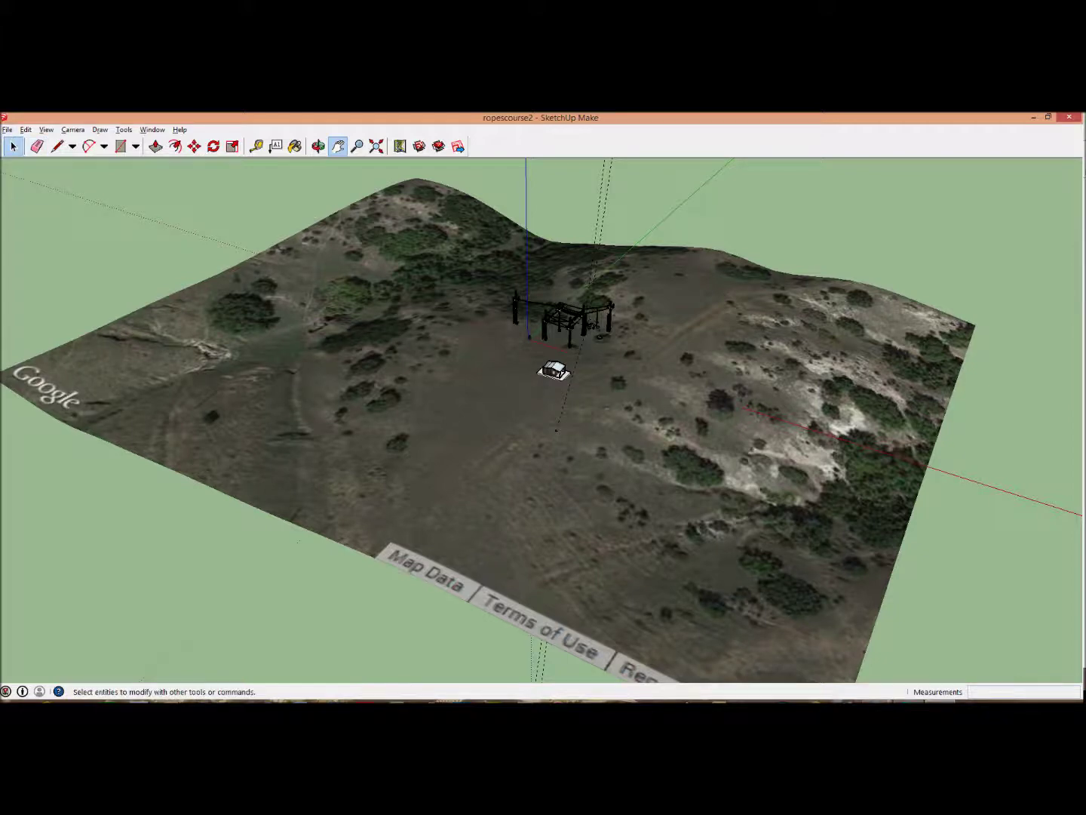
Unlock the Google terrain group, explode it into loose geometry and clear the selection.
click(13, 146)
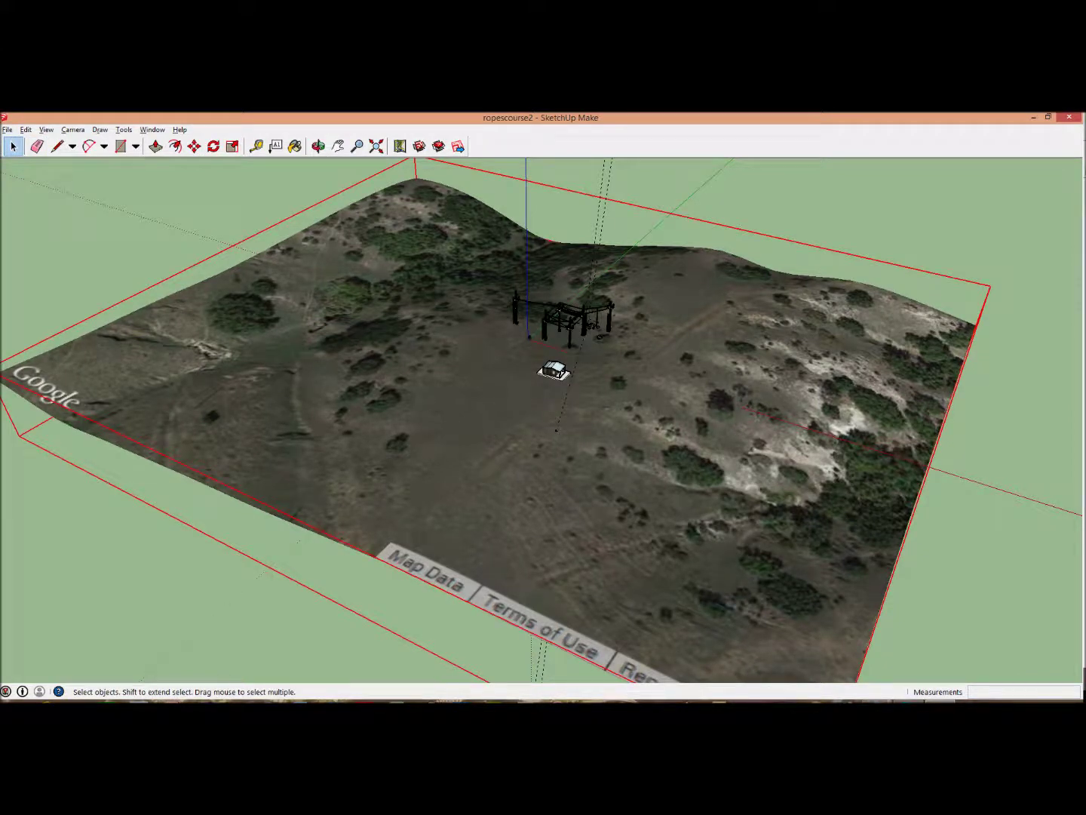
right_click(219, 349)
click(257, 394)
right_click(246, 383)
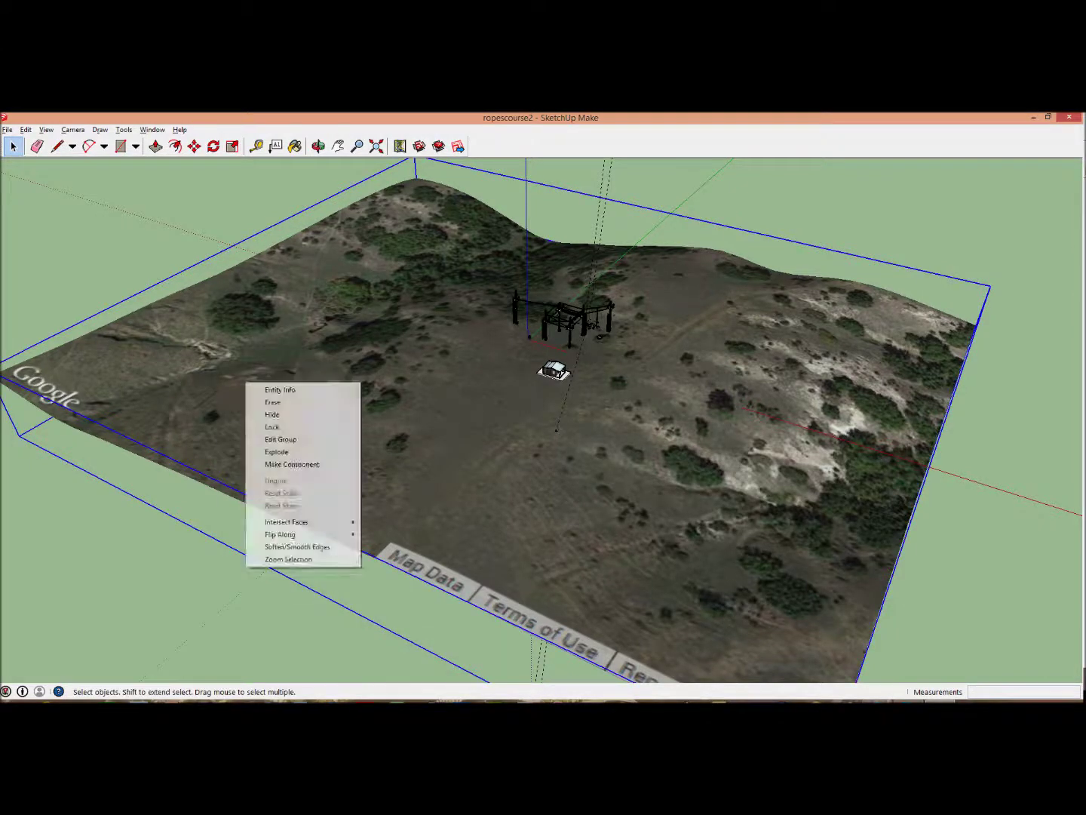
click(276, 451)
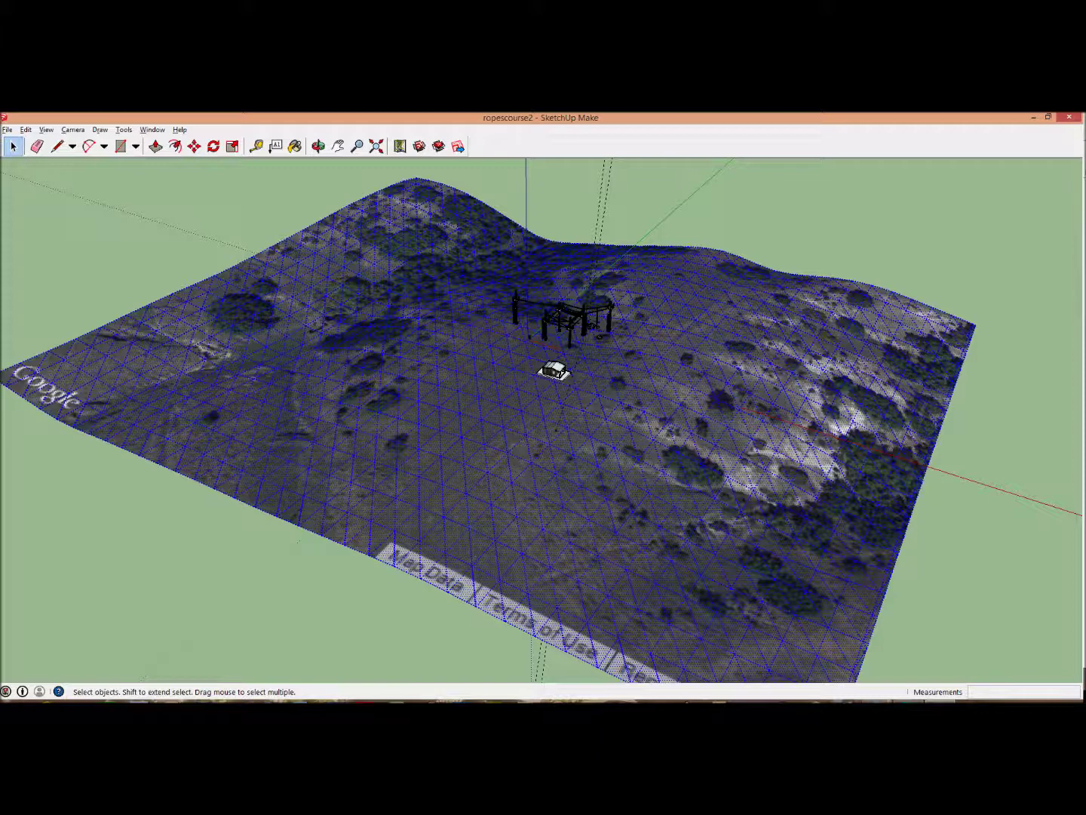
key(ctrl+t)
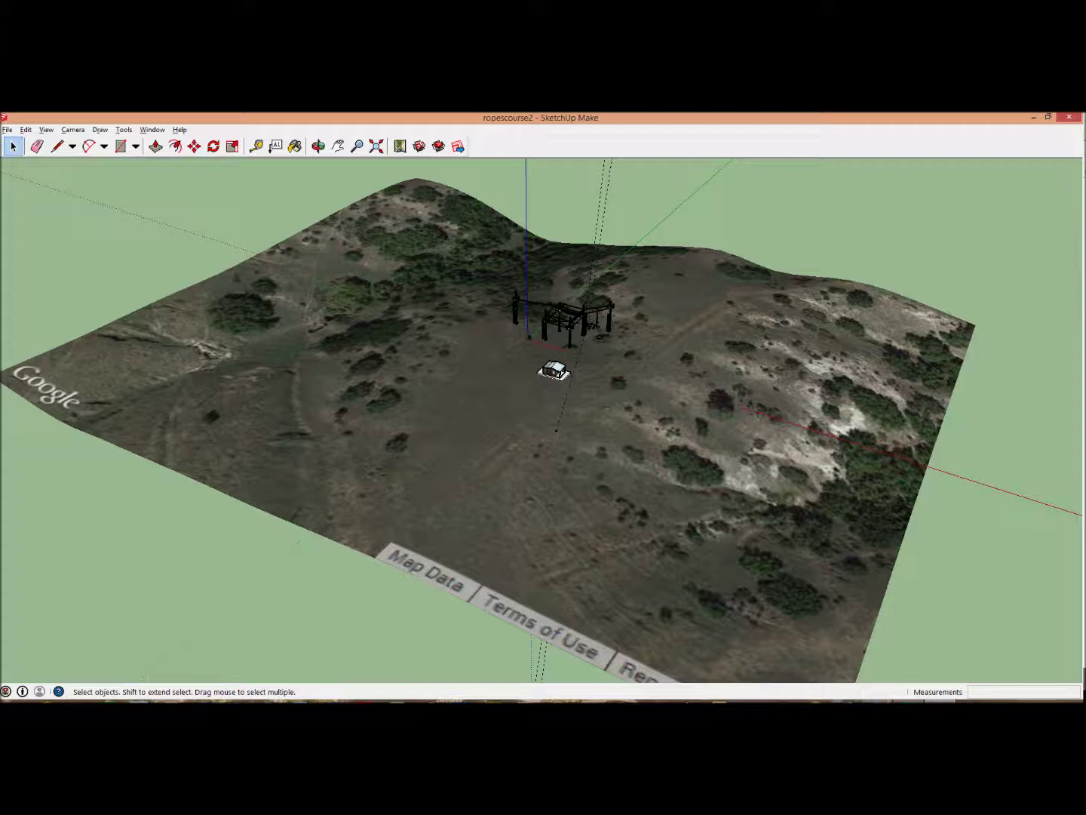
Add a new layer named "rectangle" and make it the current drawing layer.
click(124, 129)
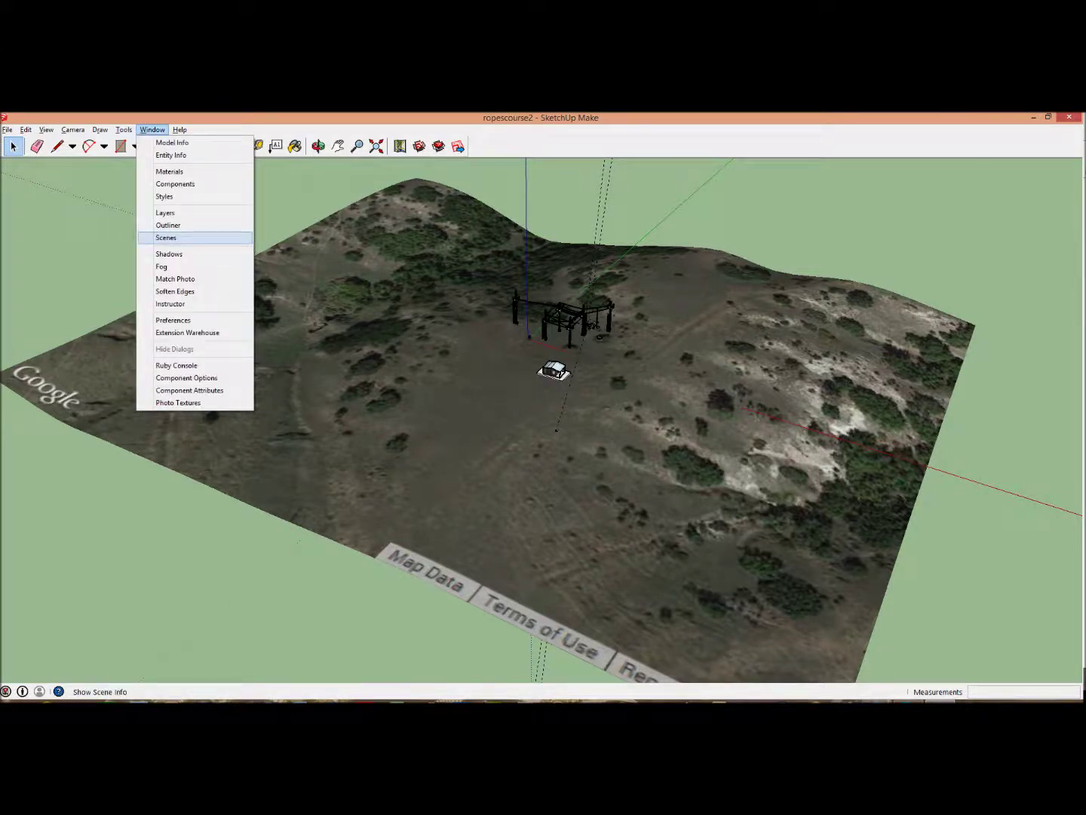
click(166, 213)
click(9, 192)
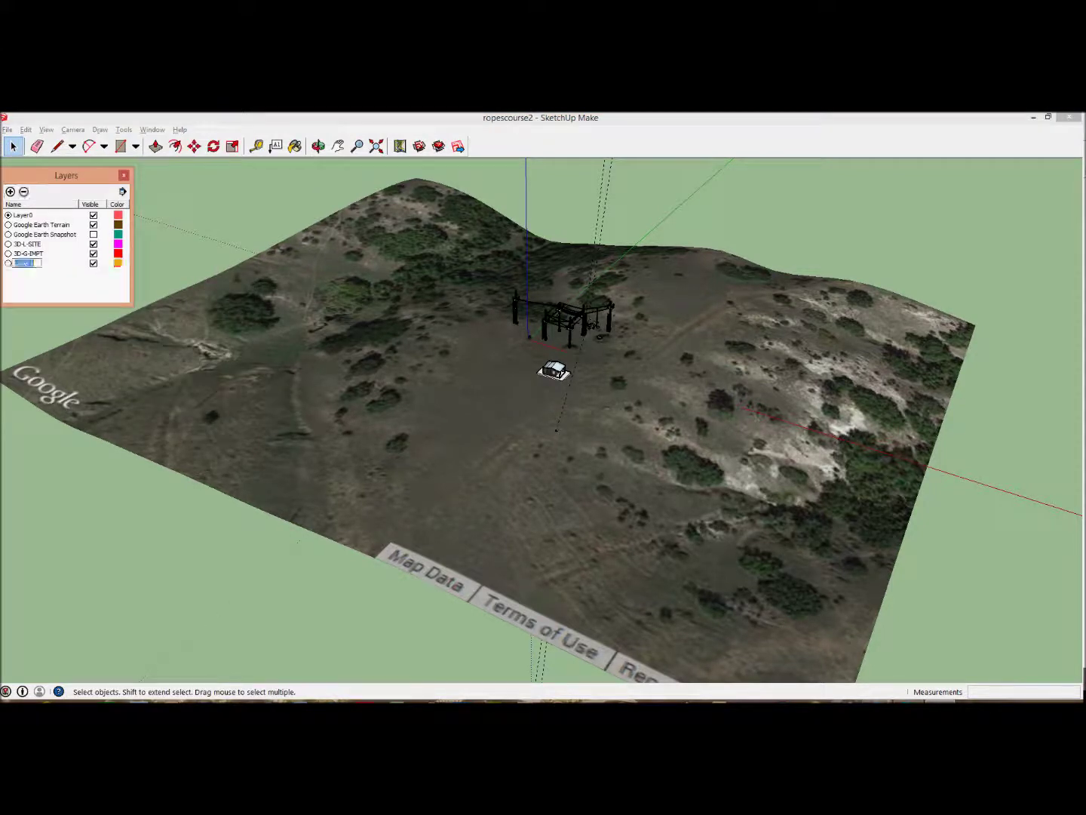
text(rectangle)
key(Return)
click(8, 263)
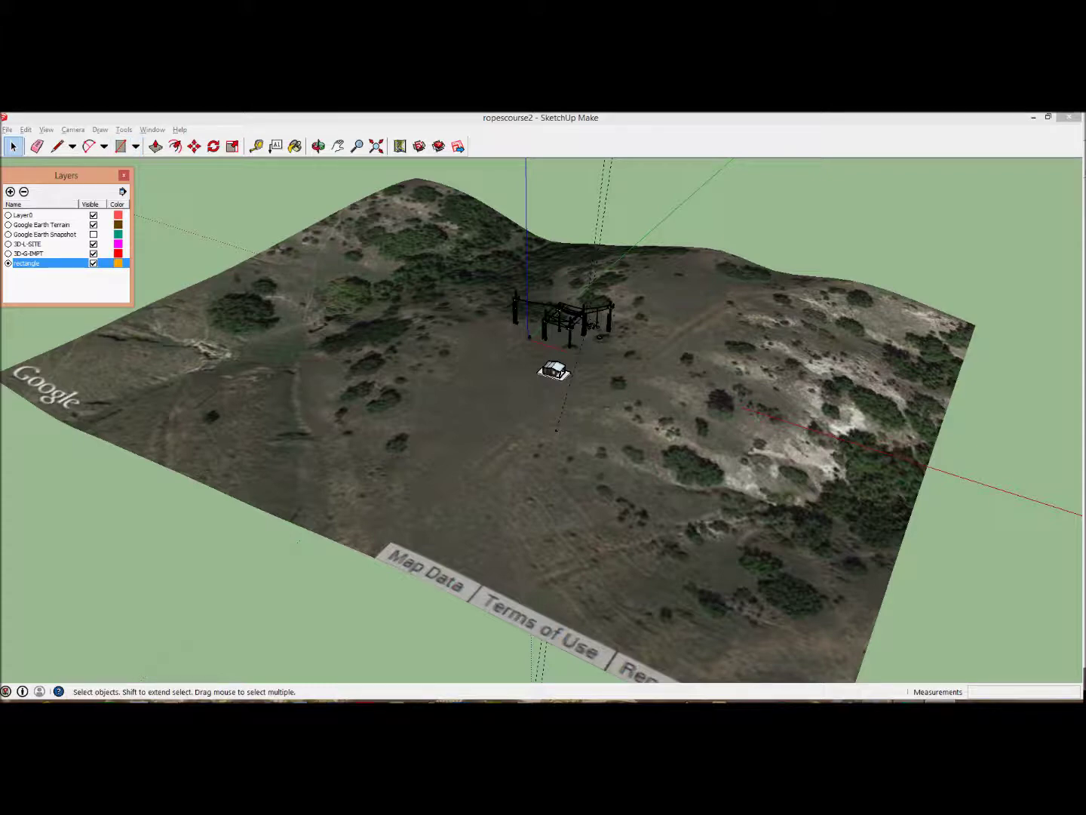
click(319, 146)
drag(468, 408, 603, 418)
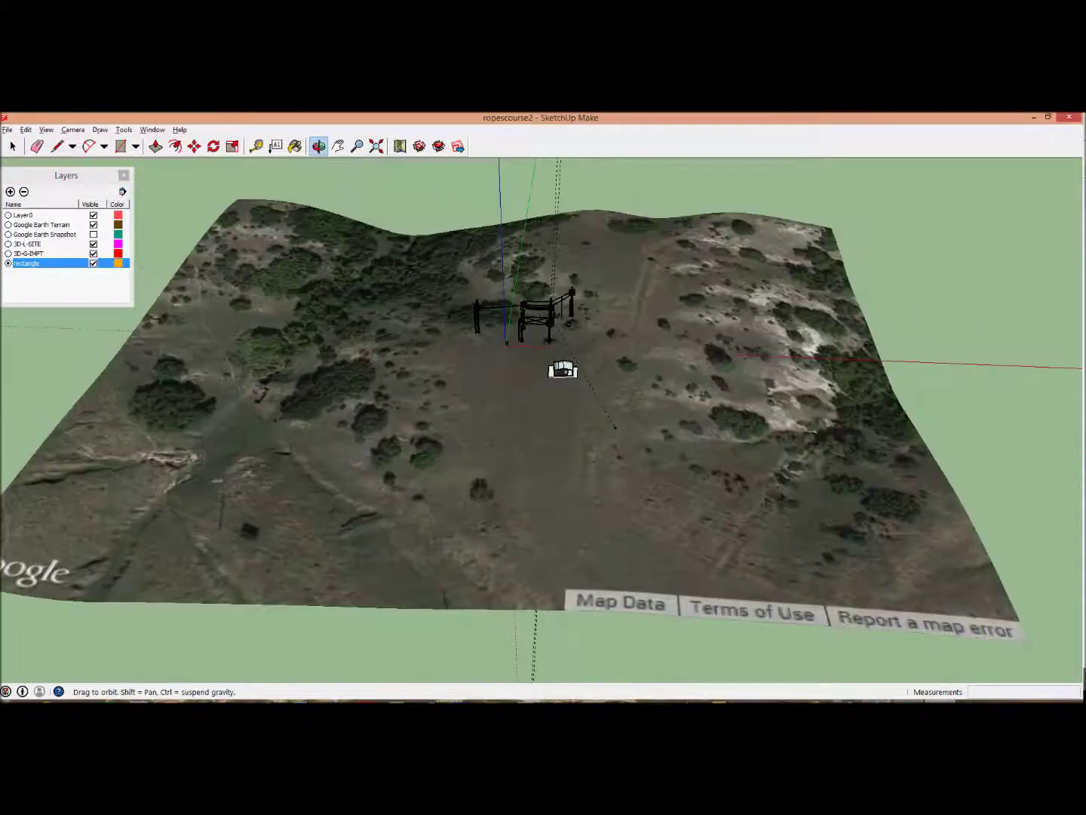
scroll(422, 351, down, 4)
drag(422, 350, 479, 373)
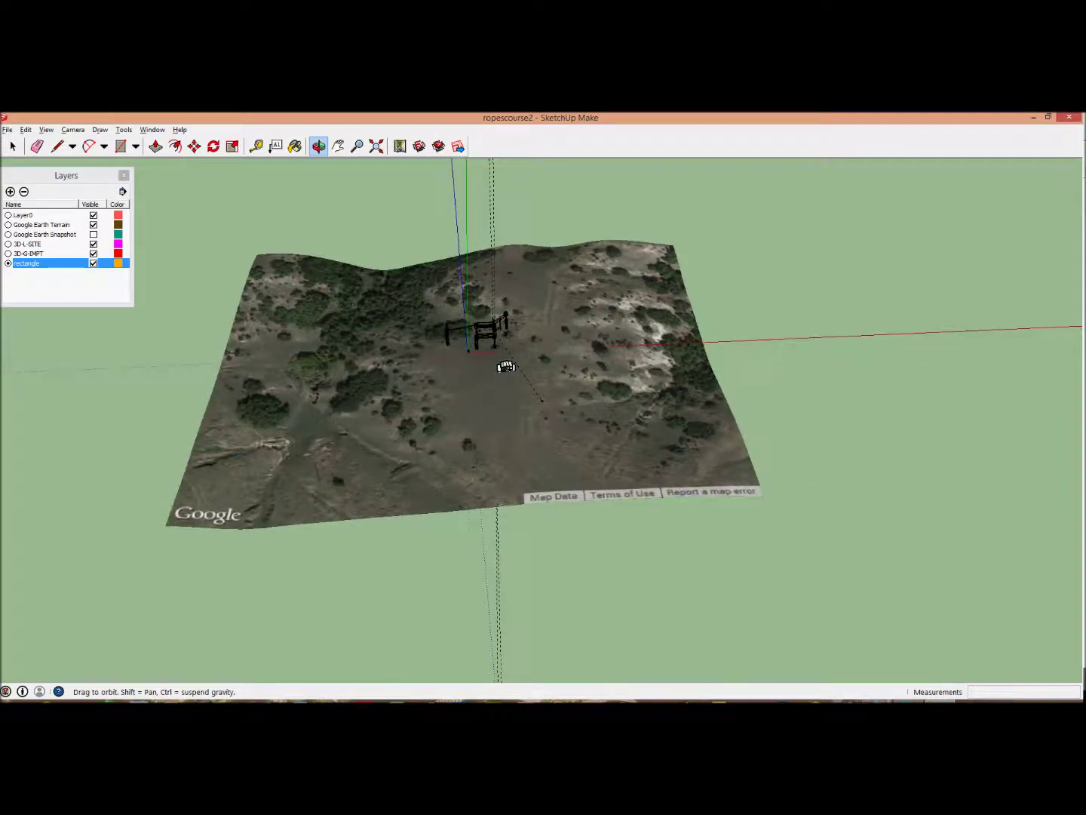
click(120, 146)
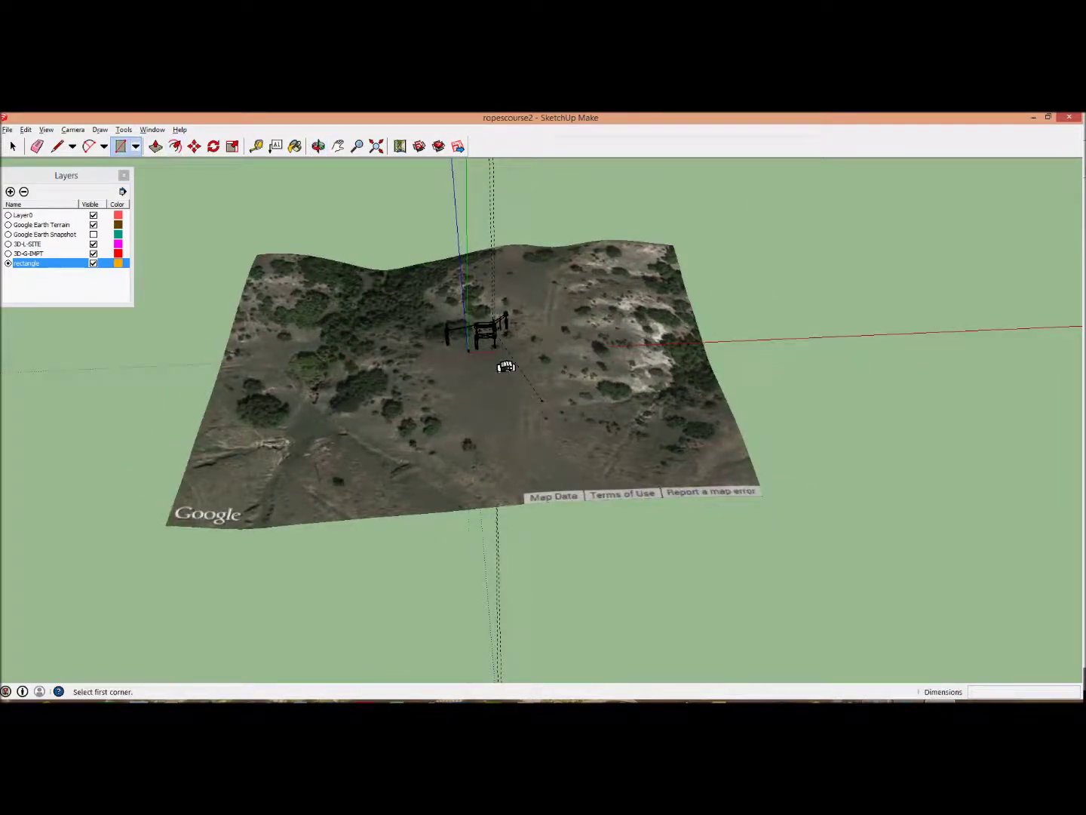
click(272, 248)
click(325, 233)
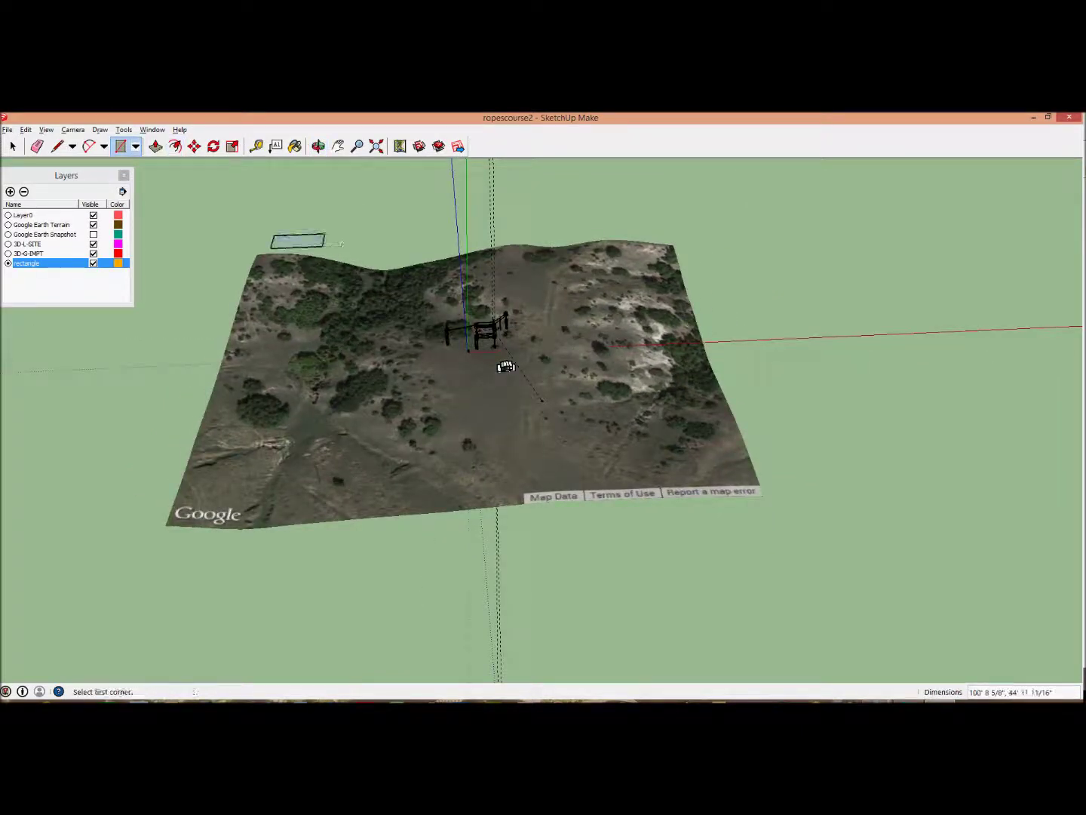
click(26, 129)
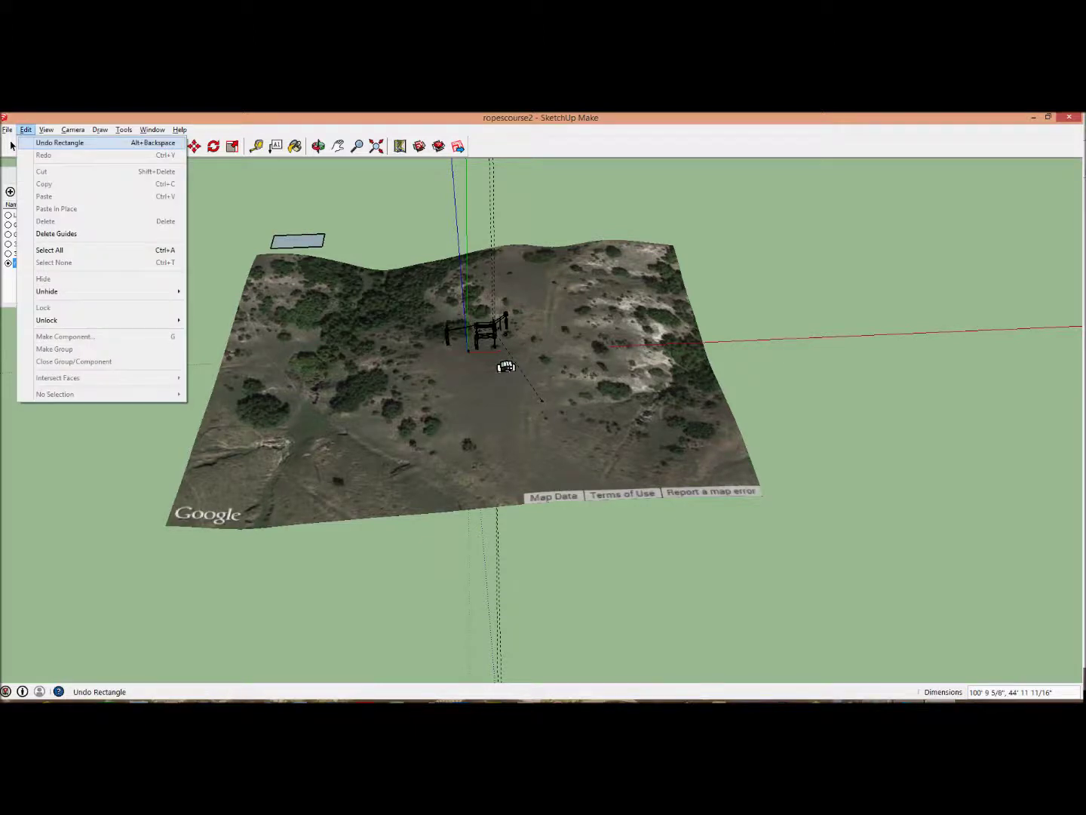
click(60, 142)
Draw a rectangle about 893' by 766' around the whole terrain and move it vertically about 190' above the terrain.
click(233, 231)
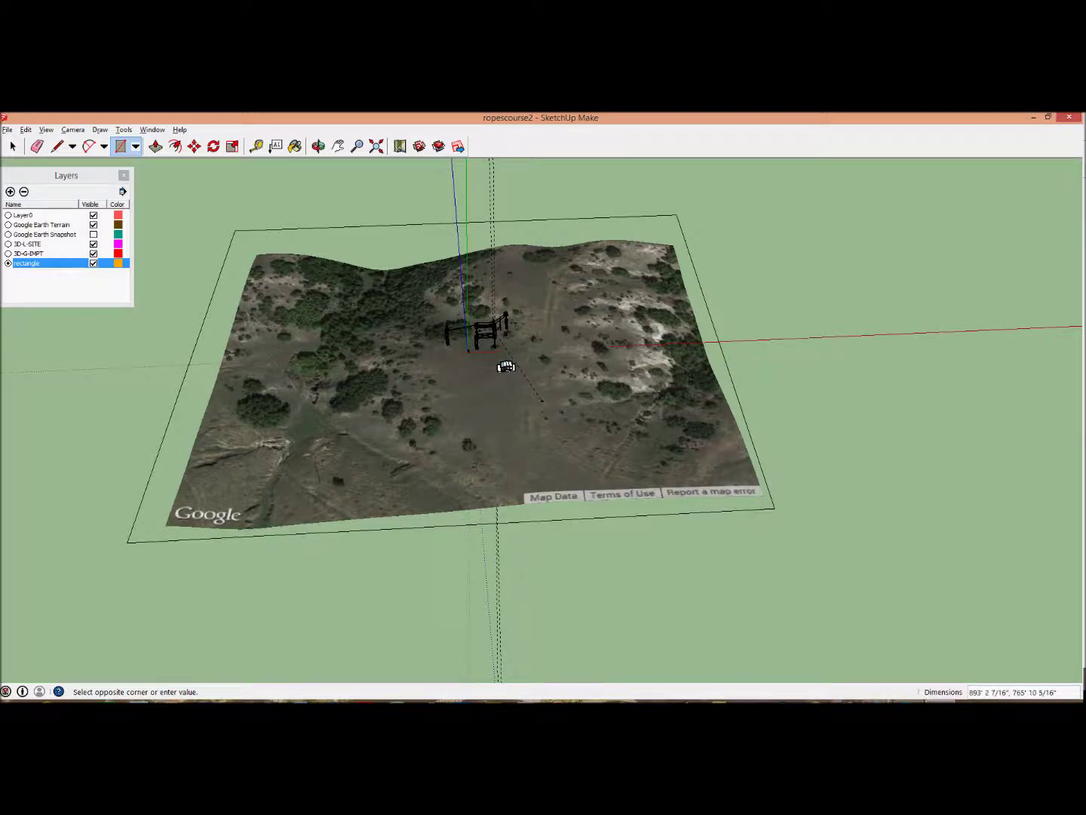
click(774, 508)
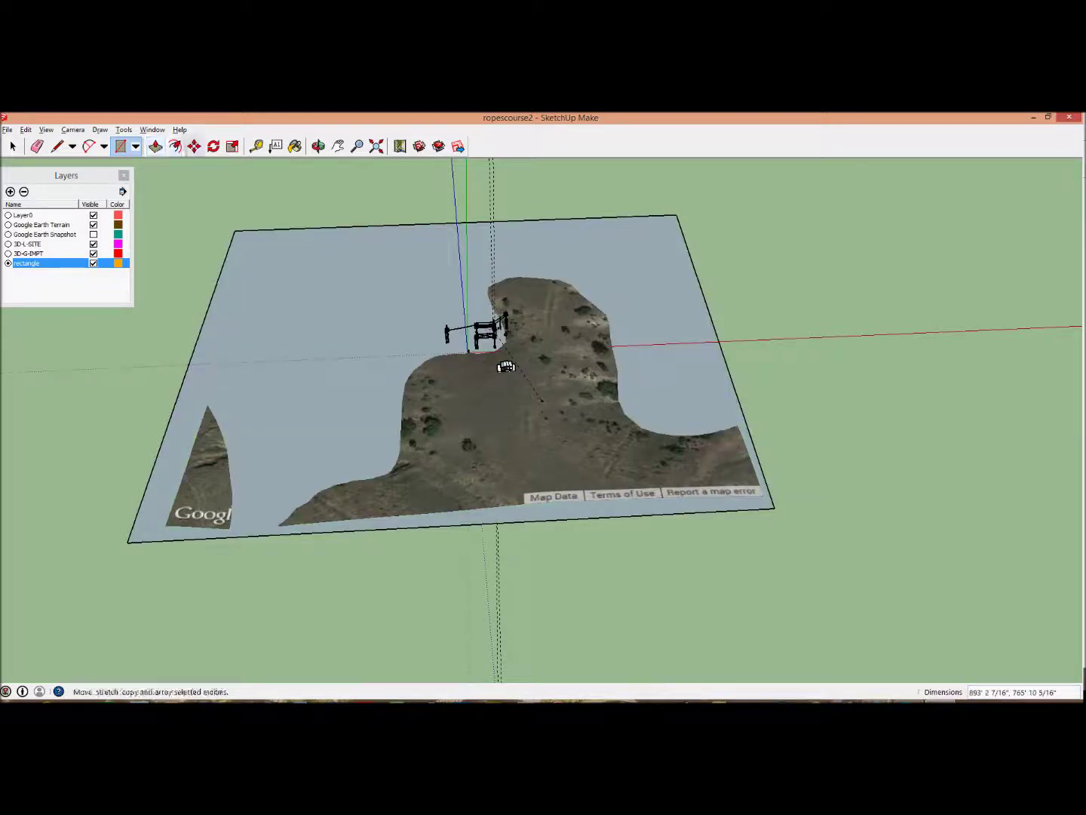
click(194, 146)
click(283, 269)
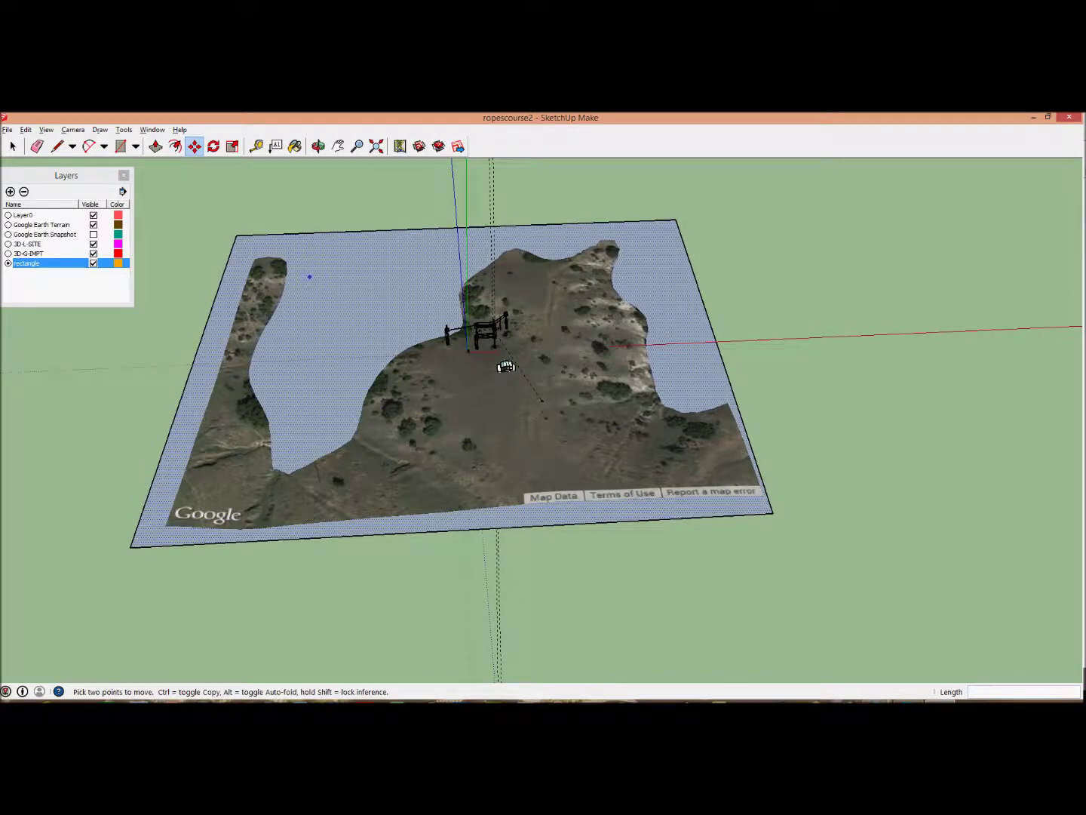
click(504, 365)
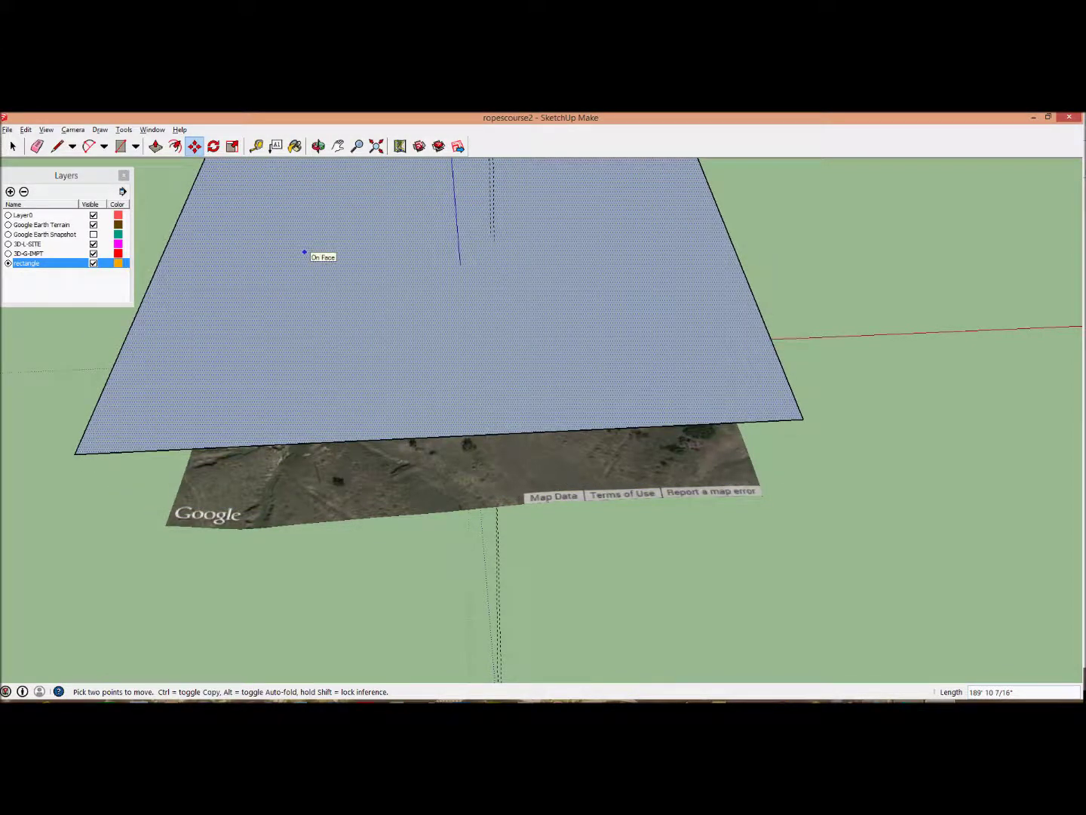
click(310, 253)
Switch to the standard top view and turn on the X-ray face style to see the terrain through the rectangle.
click(319, 145)
middle_drag(377, 453, 649, 286)
drag(502, 384, 453, 490)
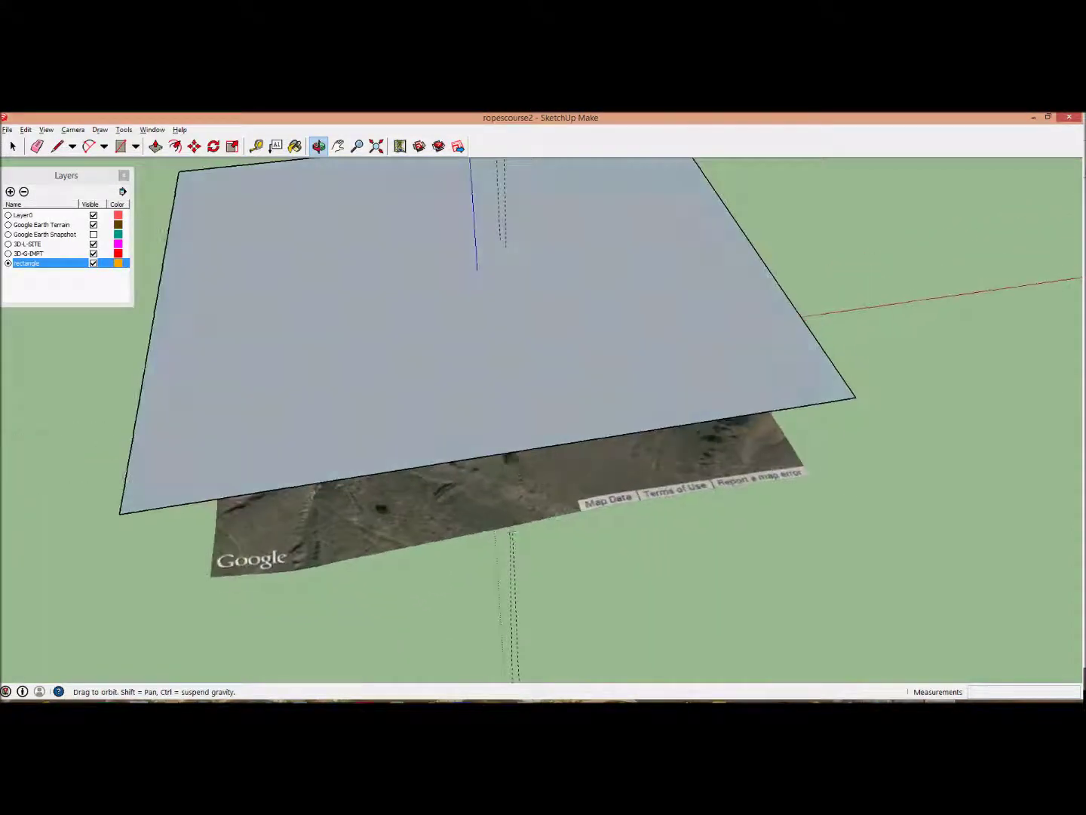
mouse_move(555, 487)
mouse_down()
mouse_move(562, 452)
mouse_move(558, 482)
mouse_up()
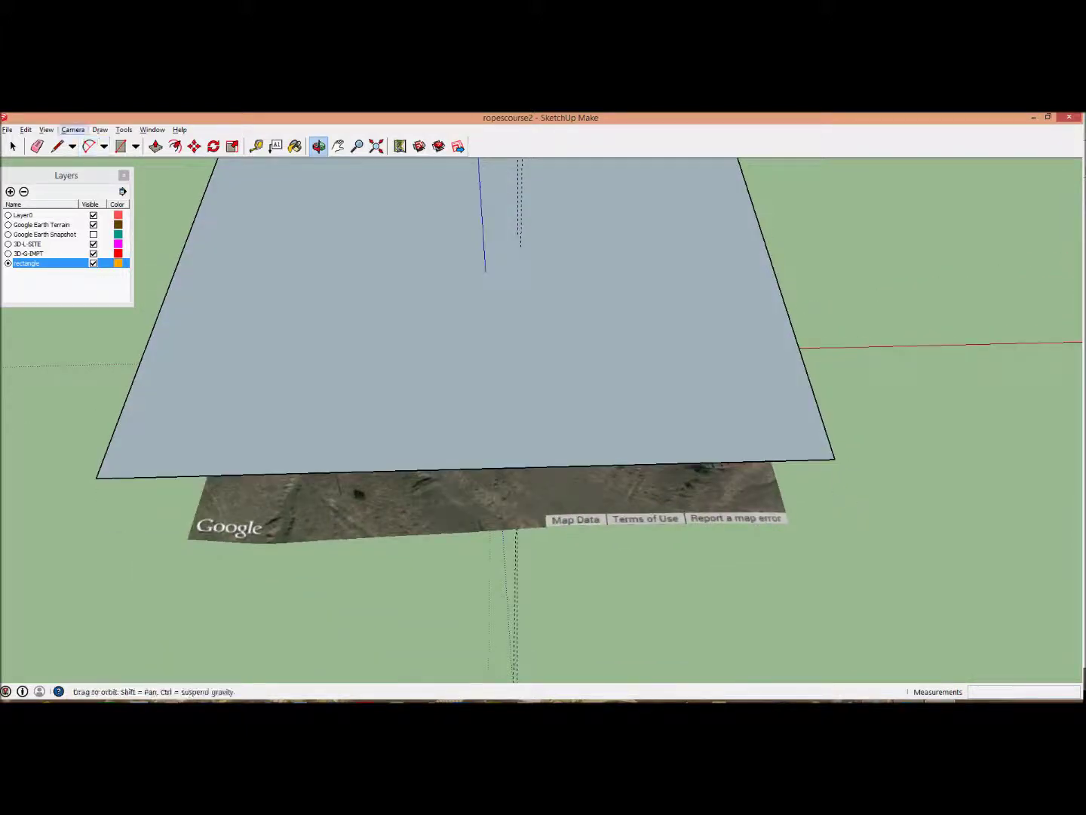
click(73, 129)
mouse_move(106, 167)
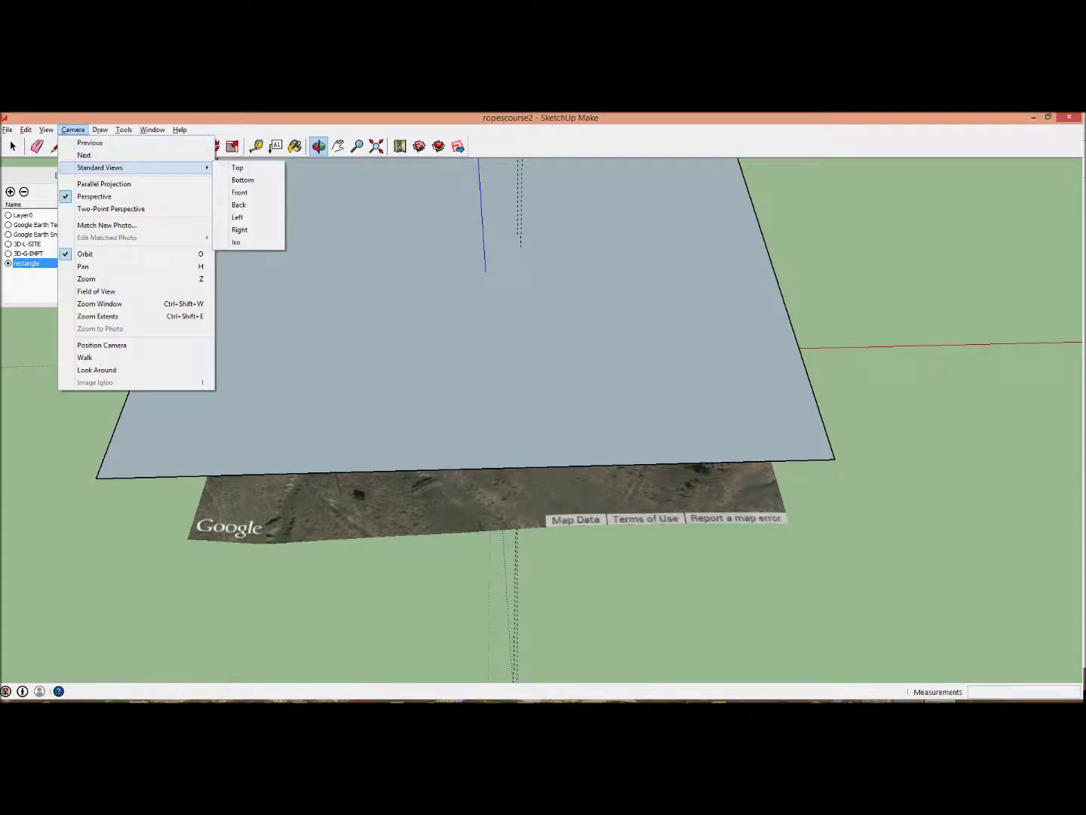
click(237, 167)
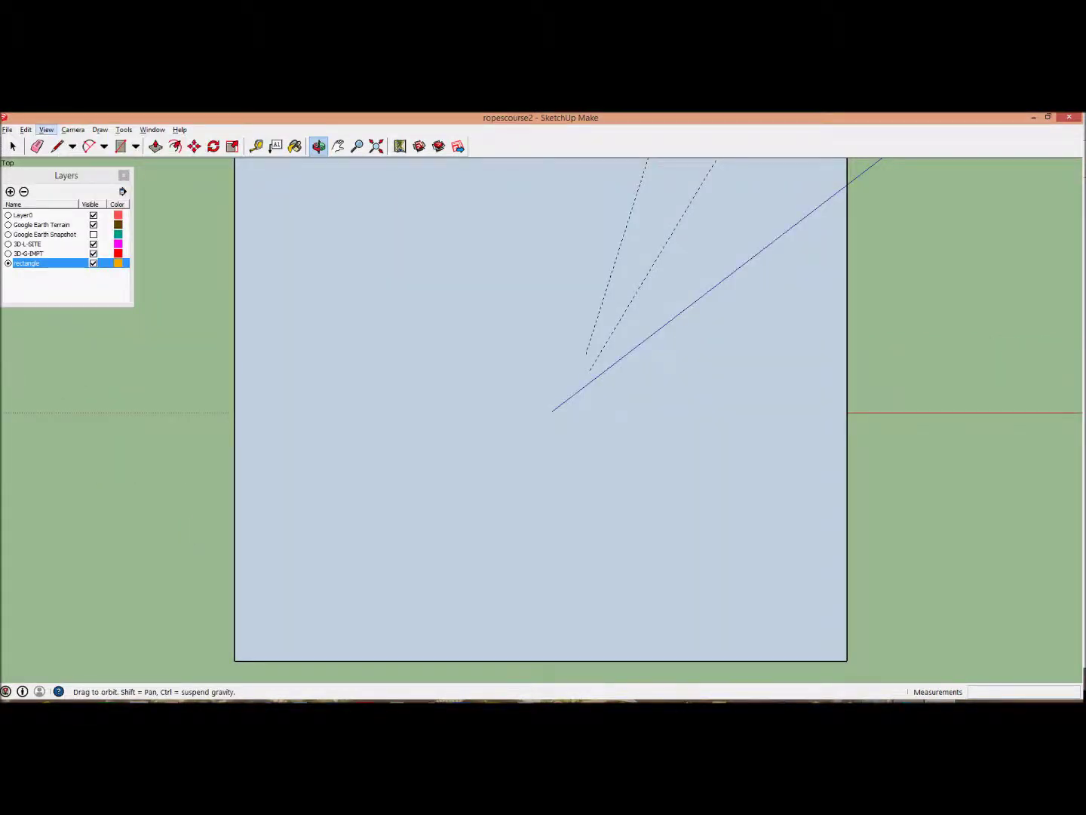
click(46, 130)
mouse_move(71, 278)
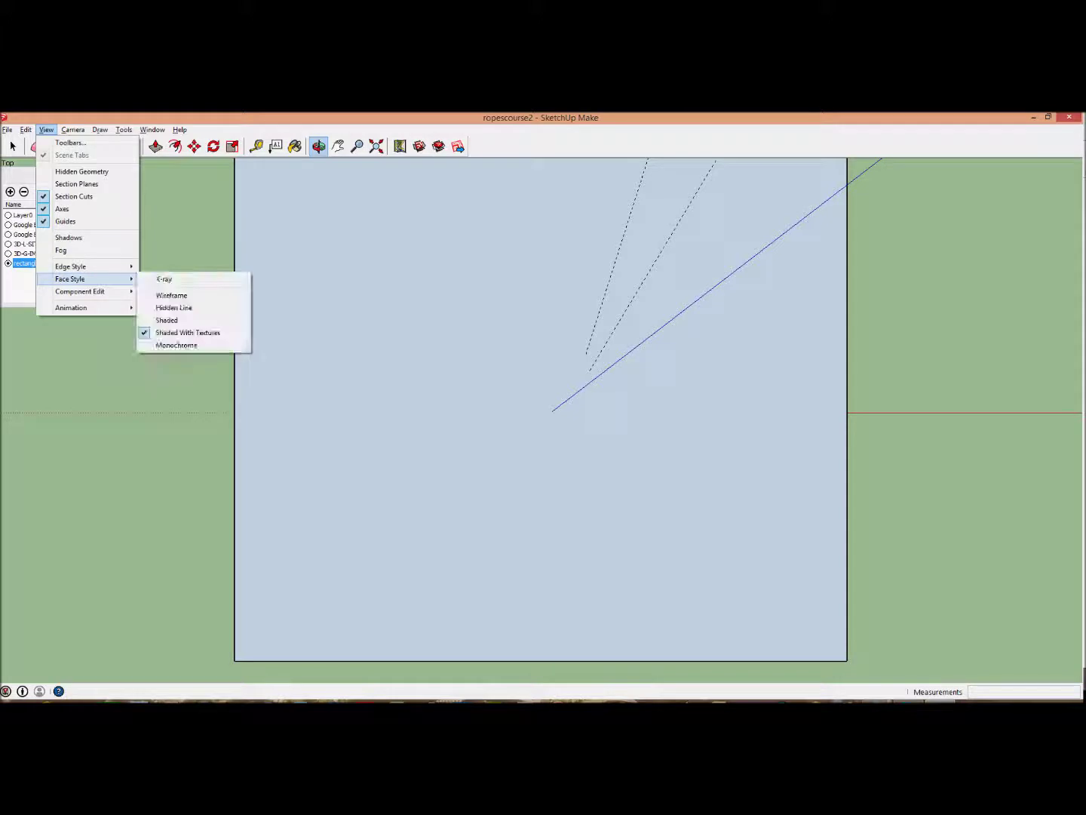
click(164, 279)
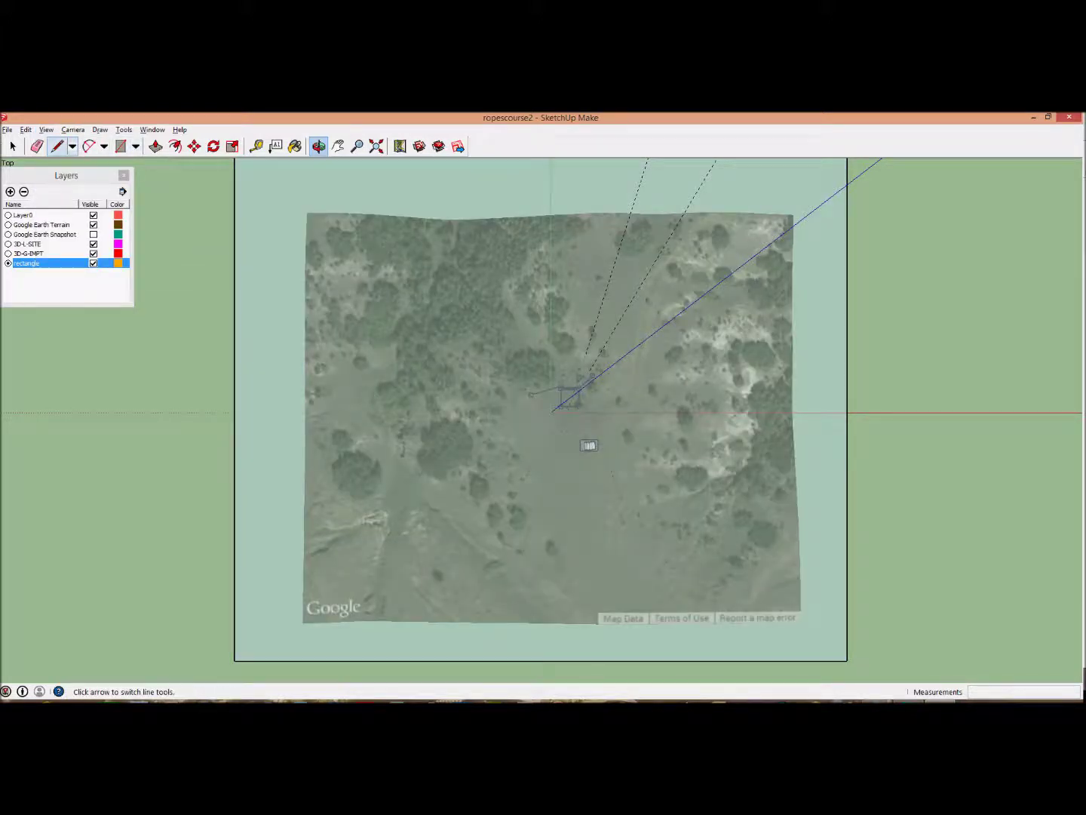
Sketch a winding freehand path on the raised rectangle from just below the ropes course toward the terrain's Google logo corner.
click(73, 147)
click(83, 177)
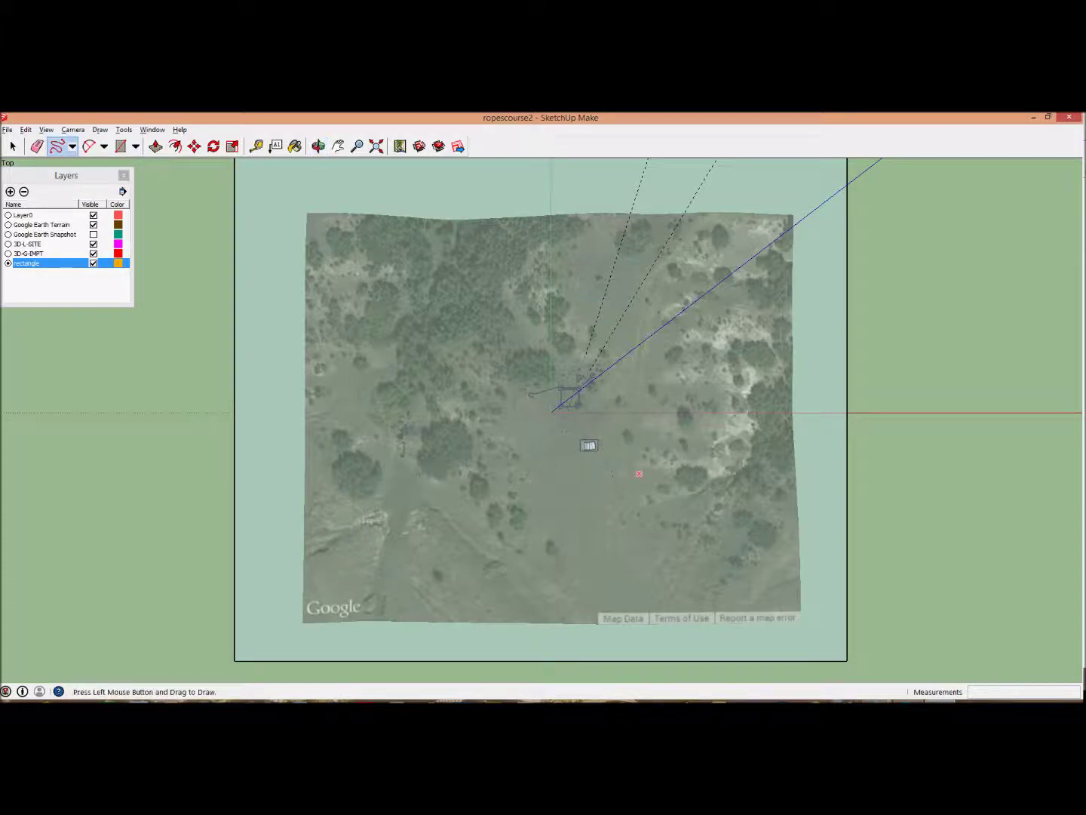
scroll(562, 428, up, 3)
scroll(561, 429, up, 1)
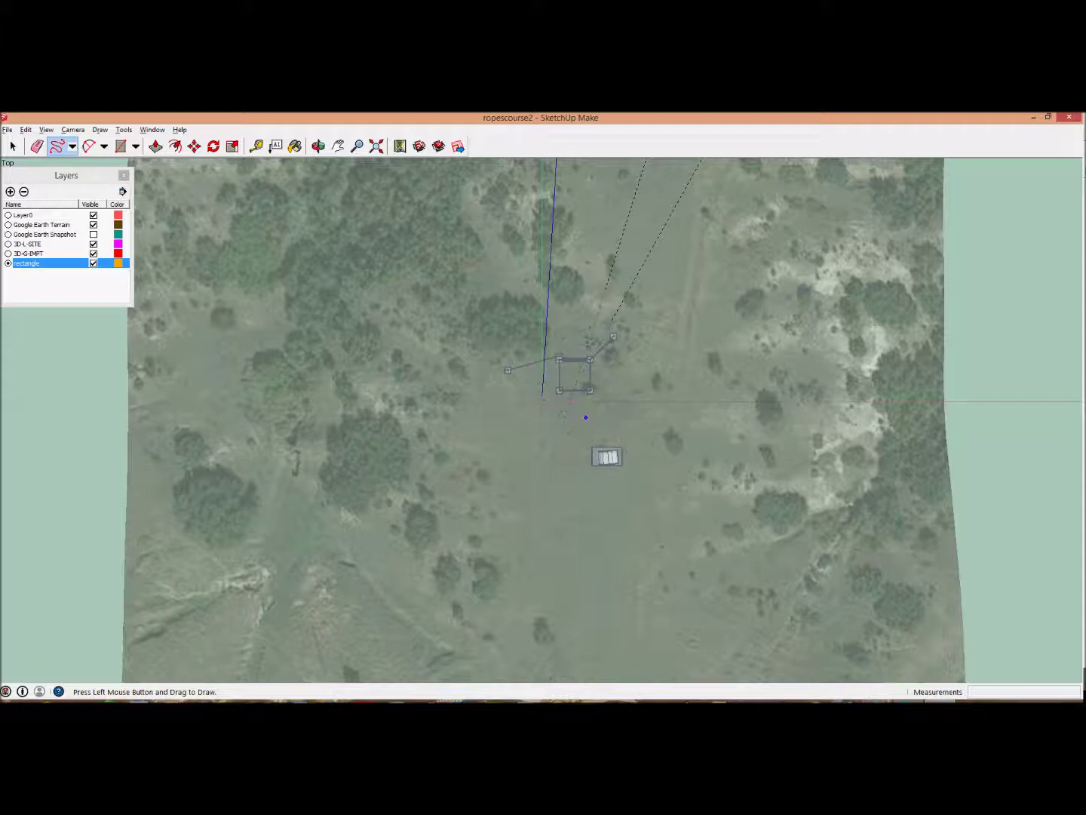
mouse_move(585, 418)
mouse_down()
mouse_move(532, 453)
mouse_move(459, 536)
mouse_move(320, 581)
mouse_move(278, 666)
mouse_up()
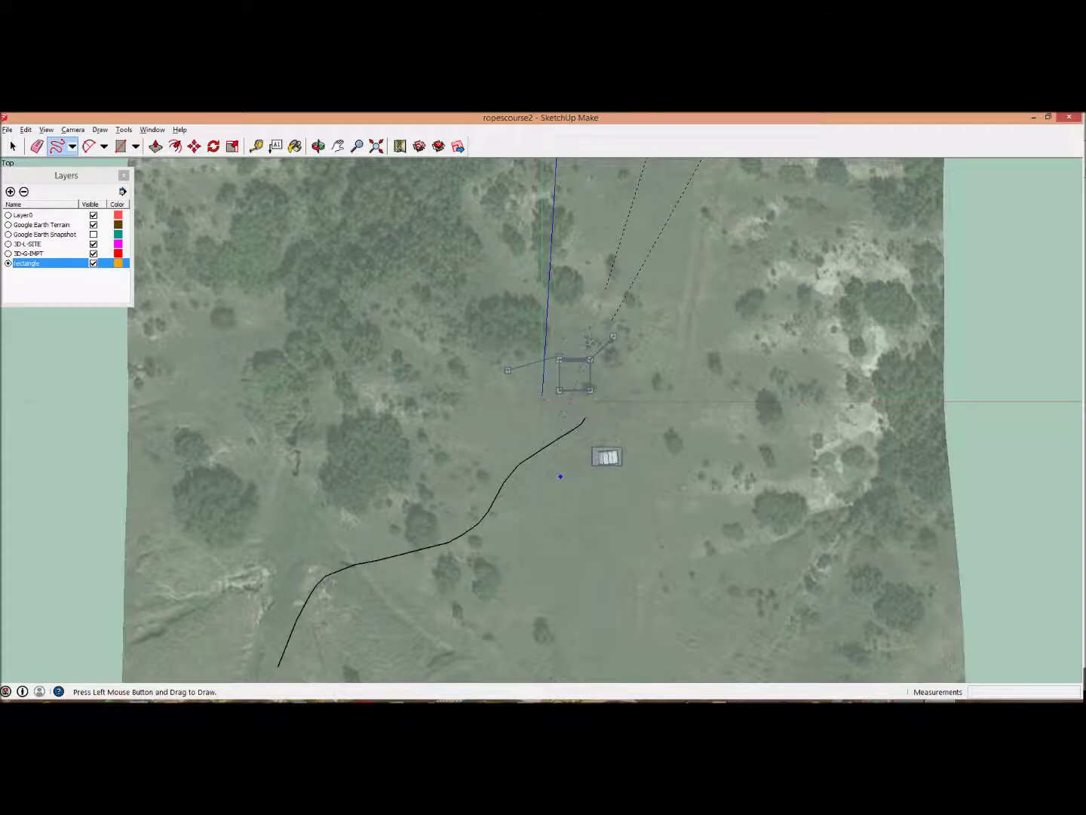
Offset the freehand curve by about 4' 7" to form the path's second edge.
click(194, 146)
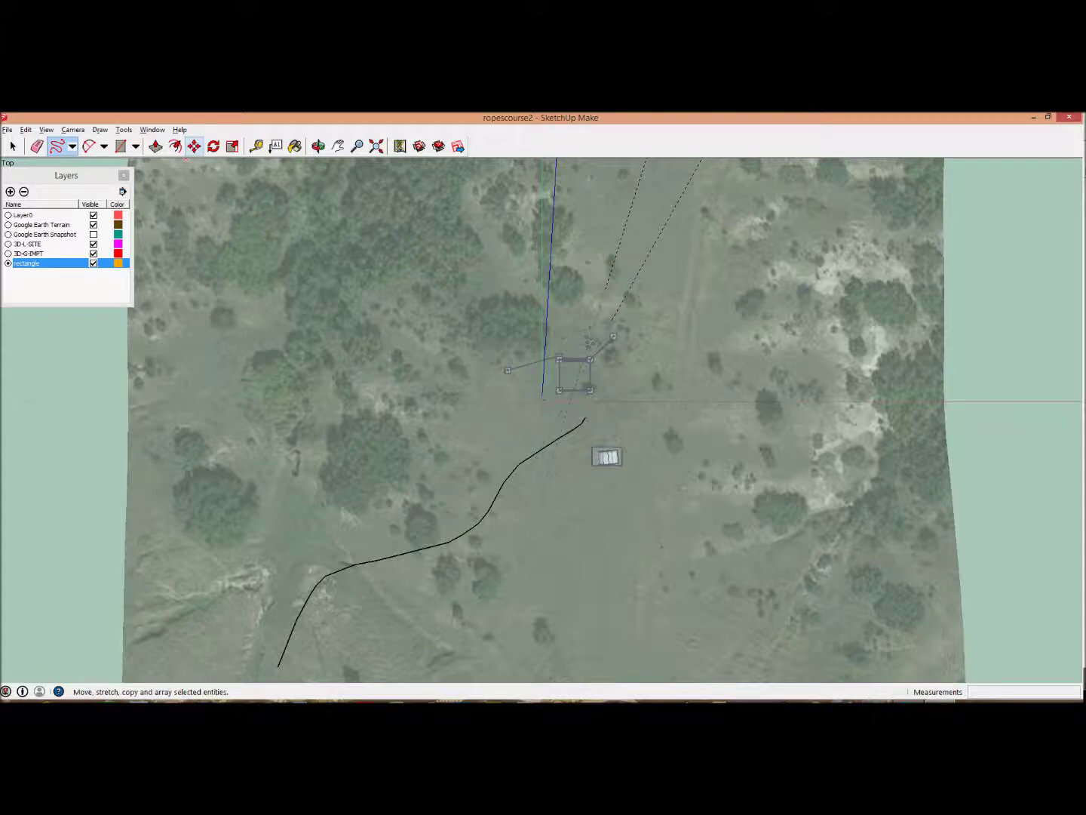
click(175, 146)
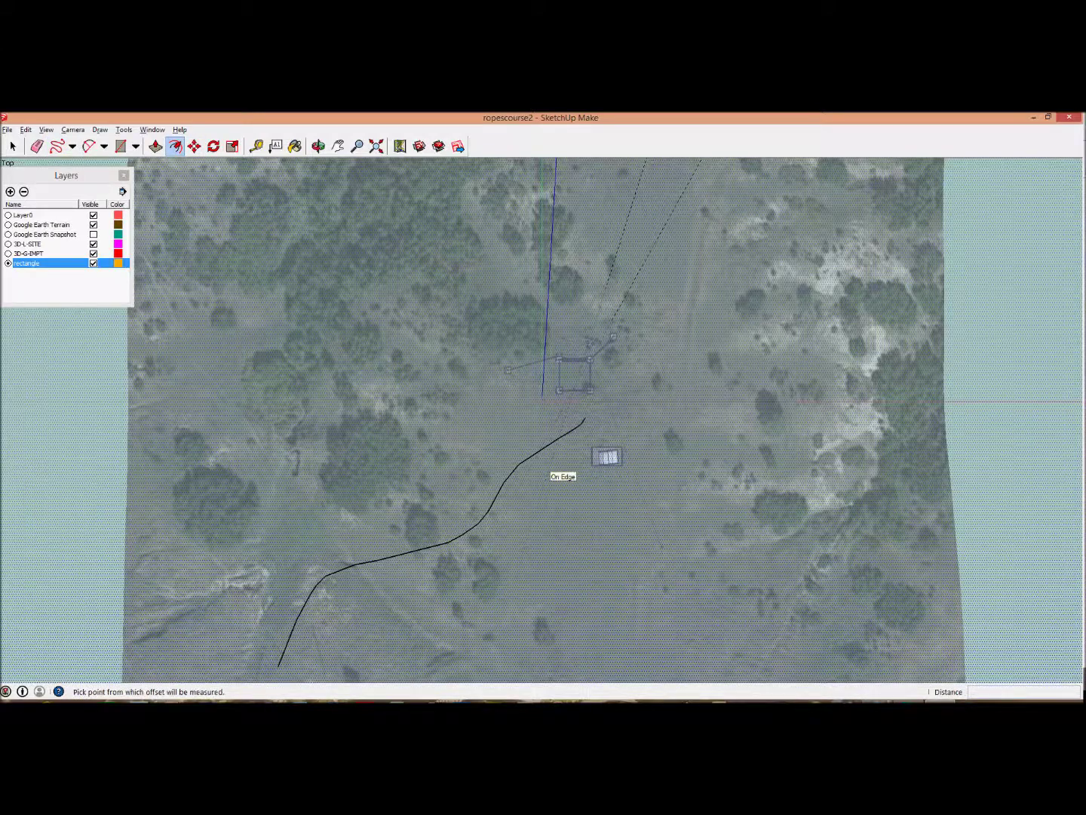
click(494, 501)
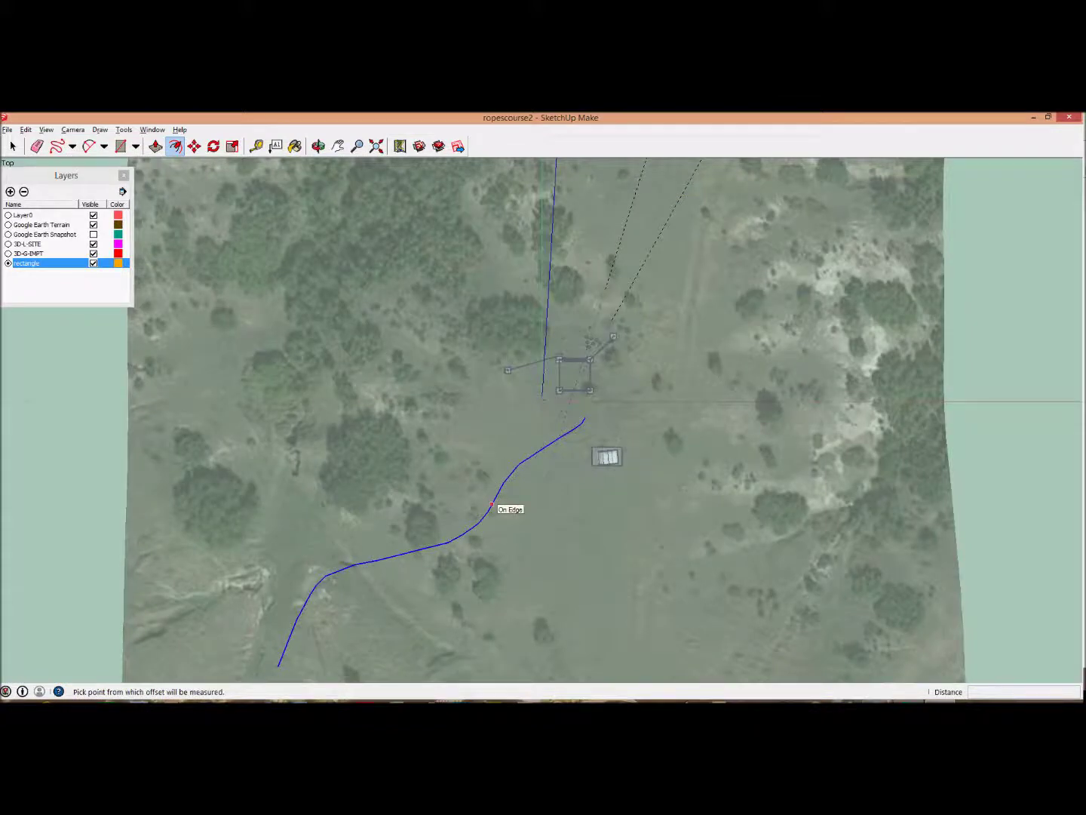
click(491, 504)
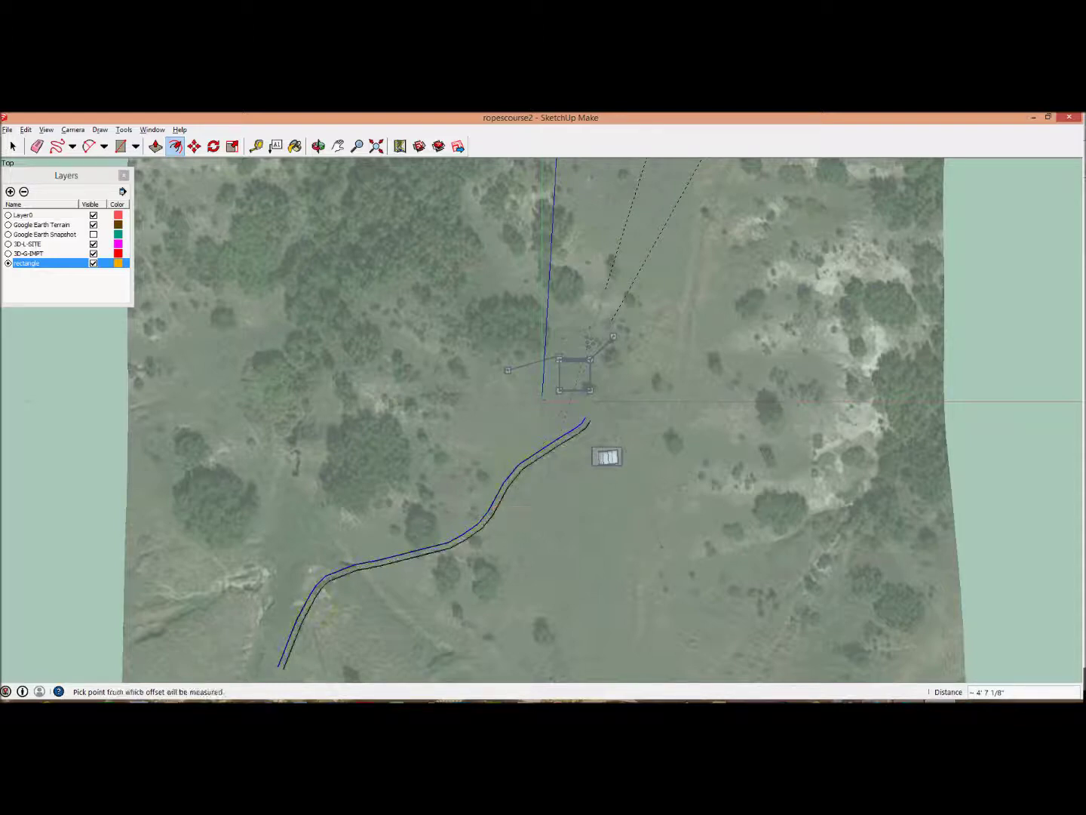
click(491, 504)
Close the path's end near the ropes course with a line joining the two curves.
click(72, 146)
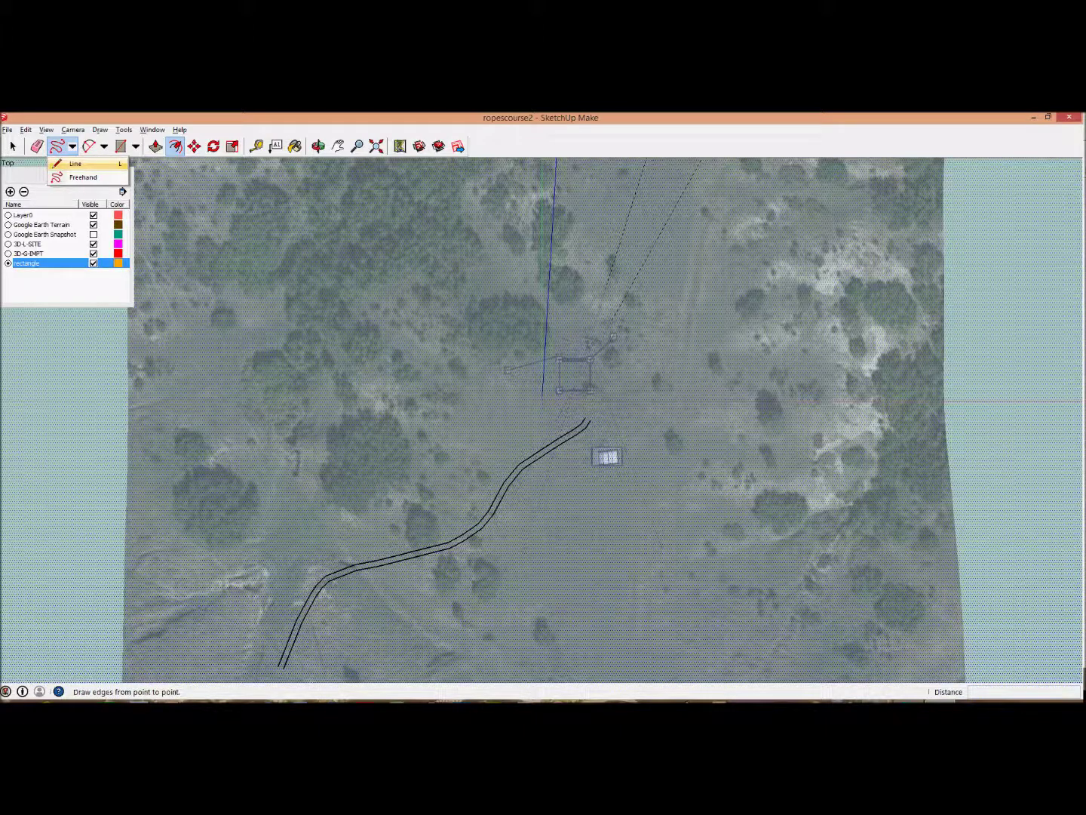
click(76, 163)
click(586, 416)
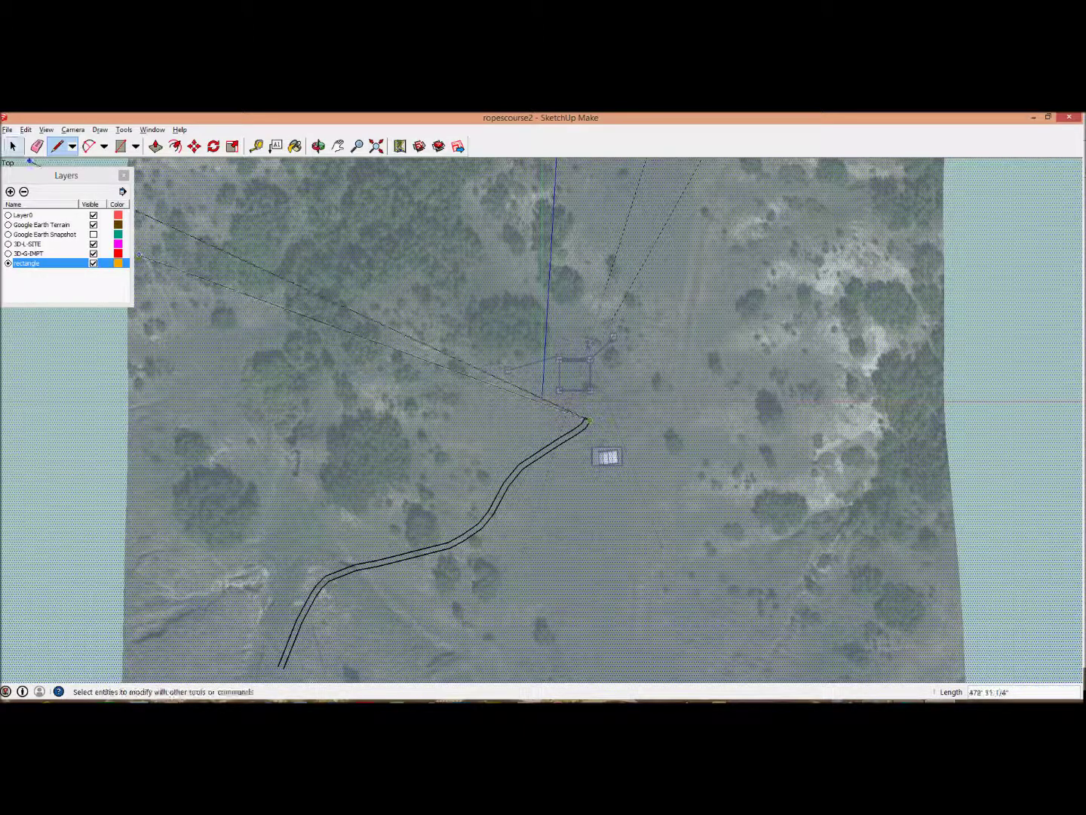
click(12, 146)
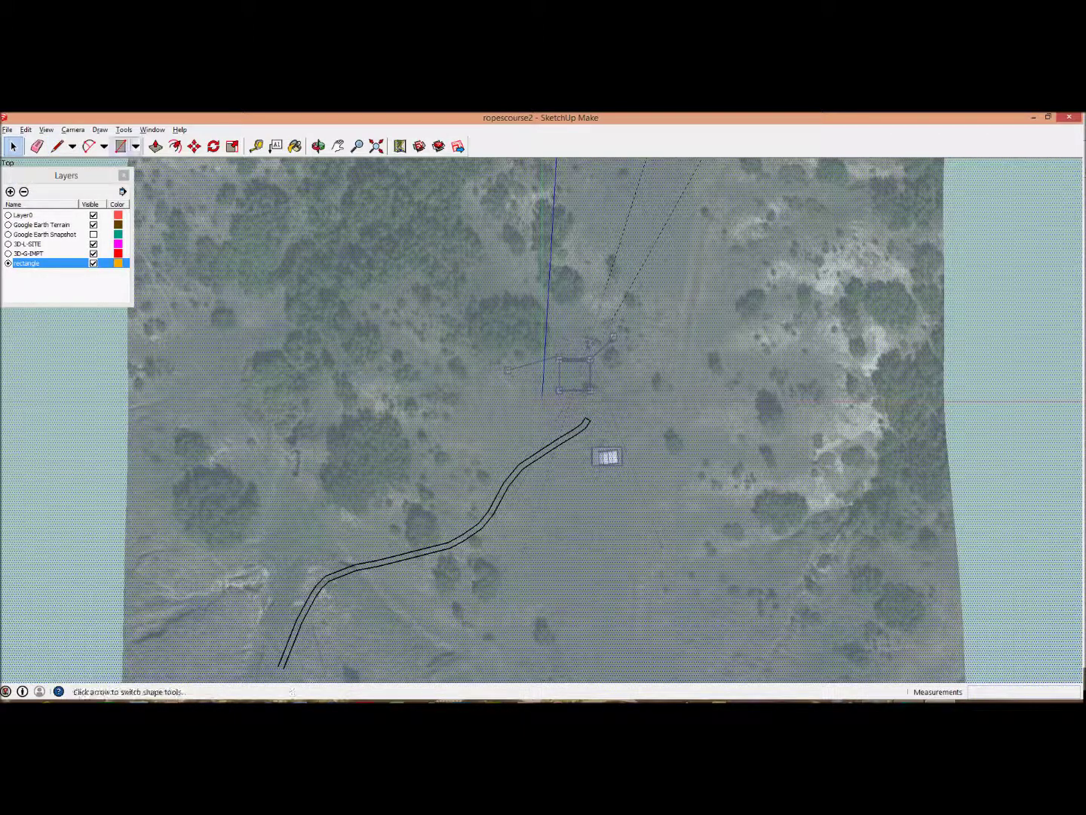
Close the path's end near the Google logo corner with a line joining the two curves, and select the enclosed path face.
click(57, 147)
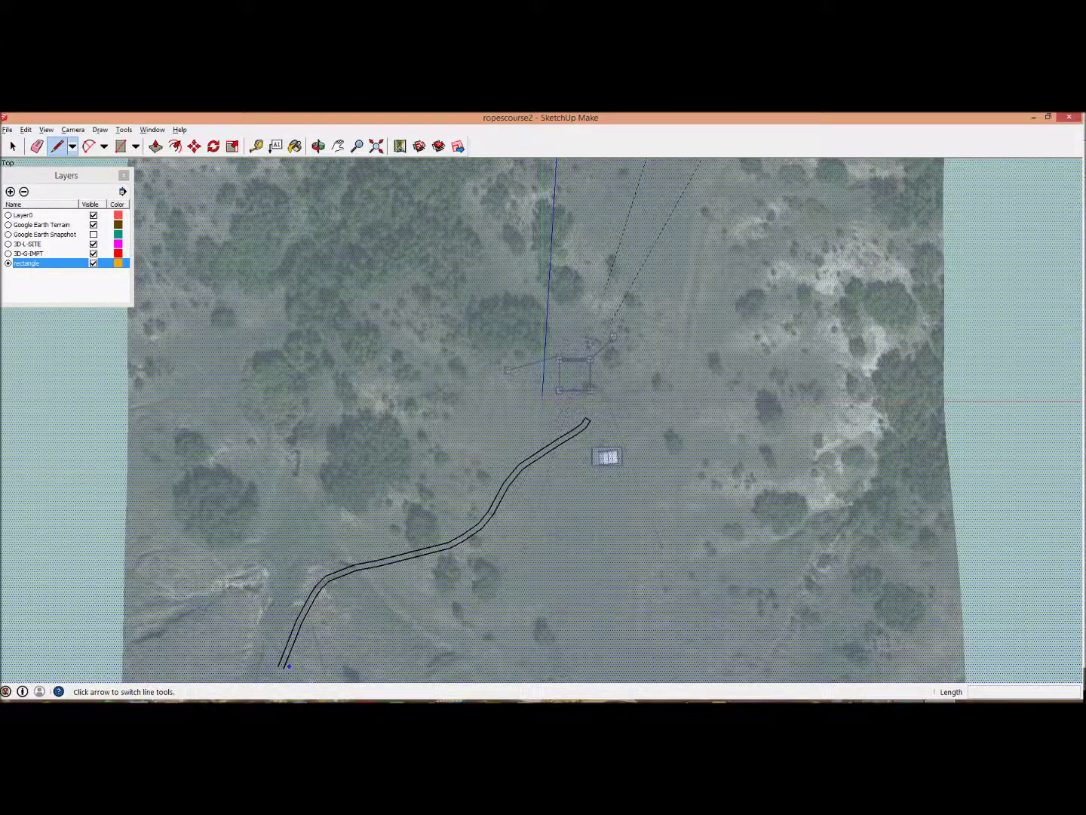
click(280, 665)
click(284, 665)
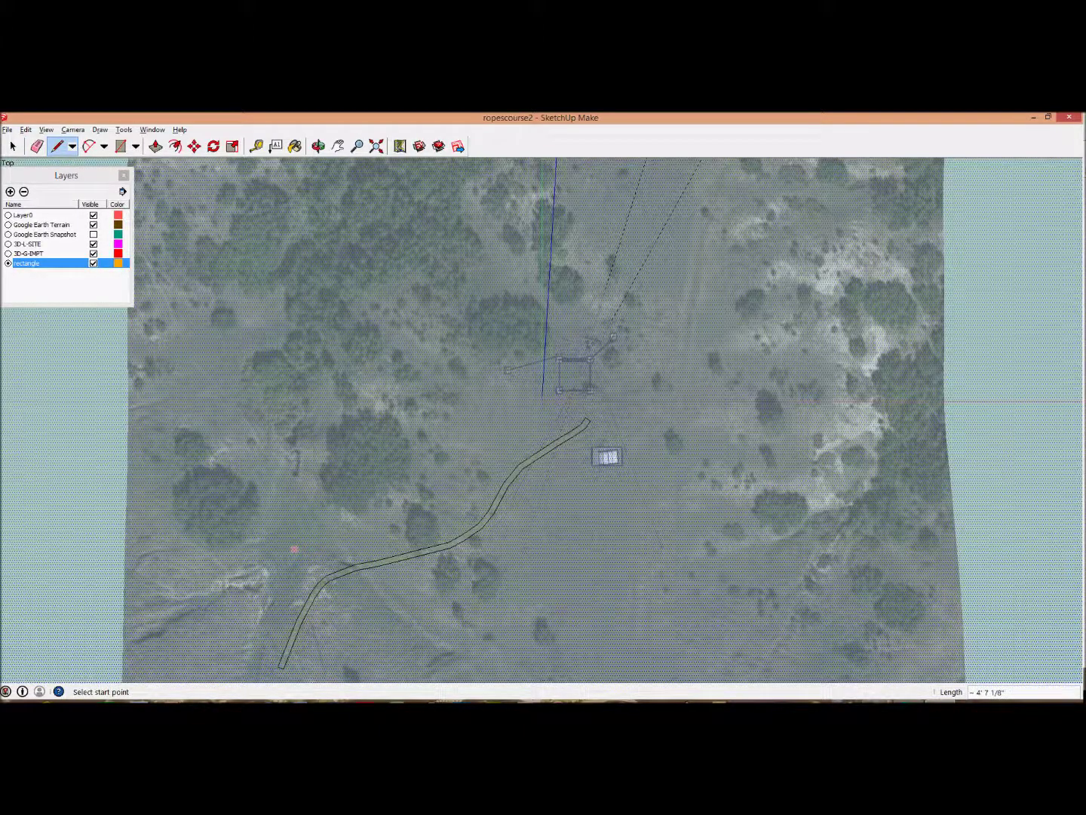
click(13, 146)
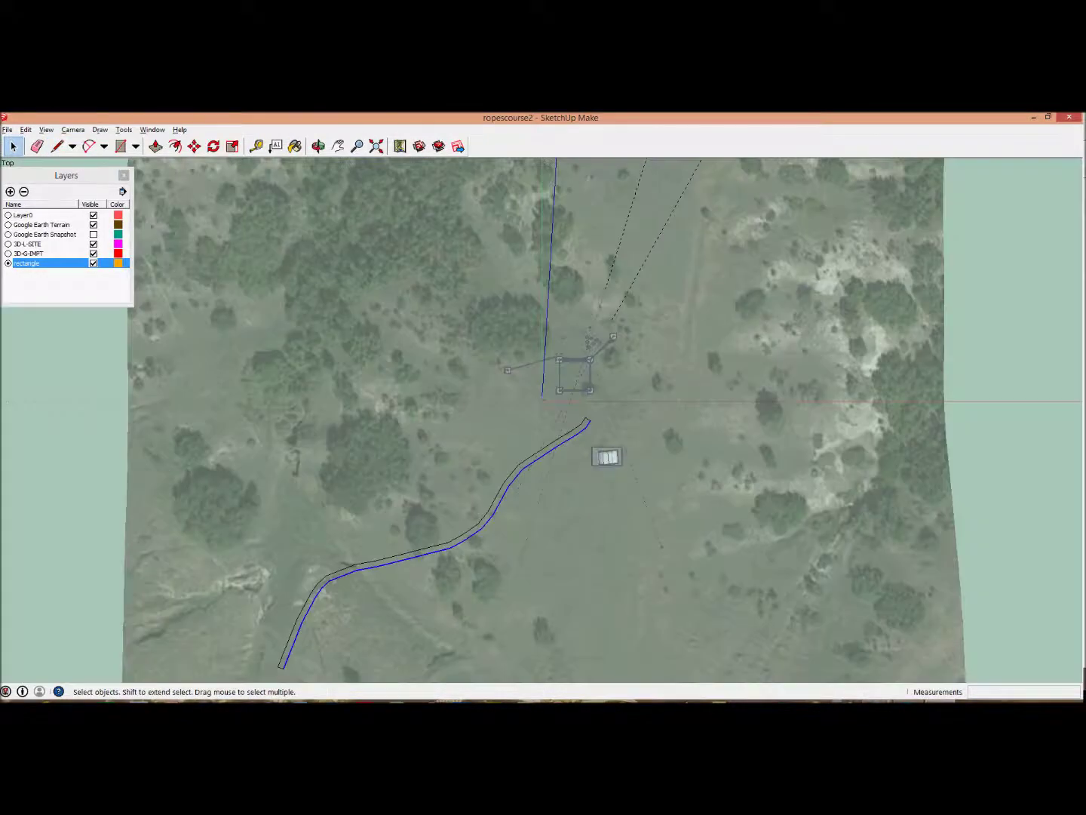
scroll(505, 487, up, 3)
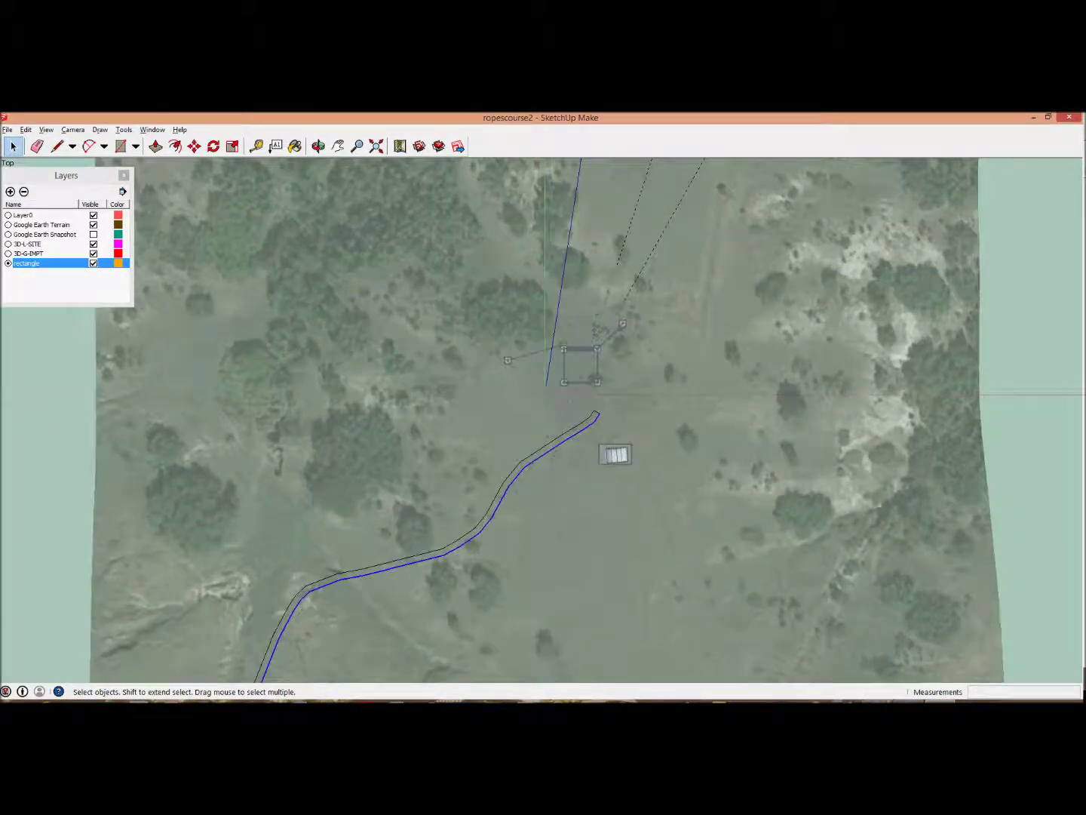
click(572, 429)
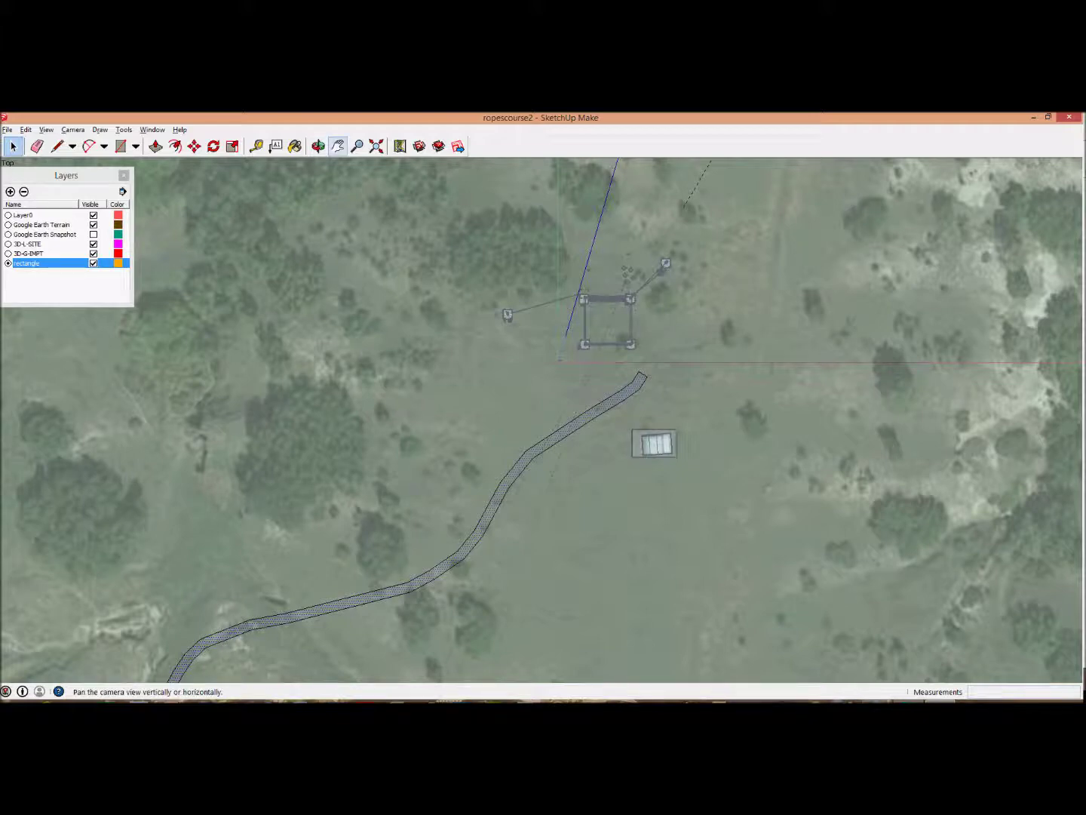
Show the Sandbox terrain tools and make Google Earth Terrain the active layer.
click(319, 146)
drag(453, 513, 430, 472)
scroll(471, 389, down, 4)
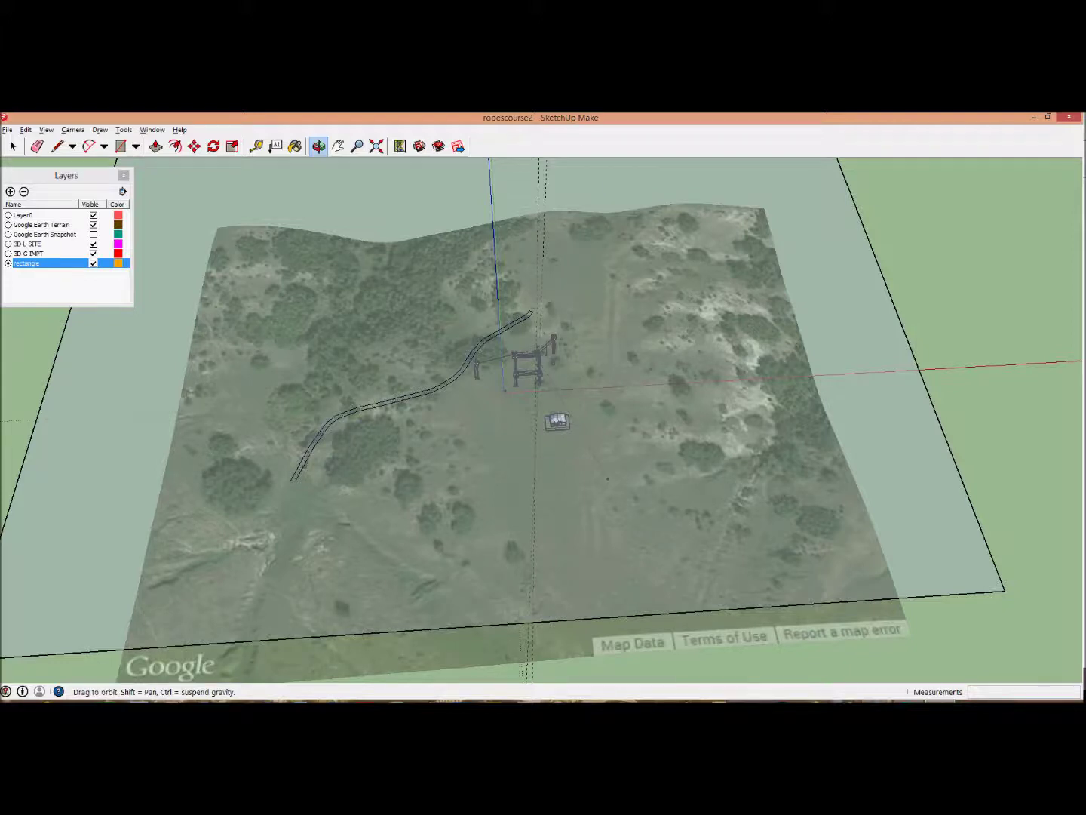
right_click(478, 146)
click(520, 333)
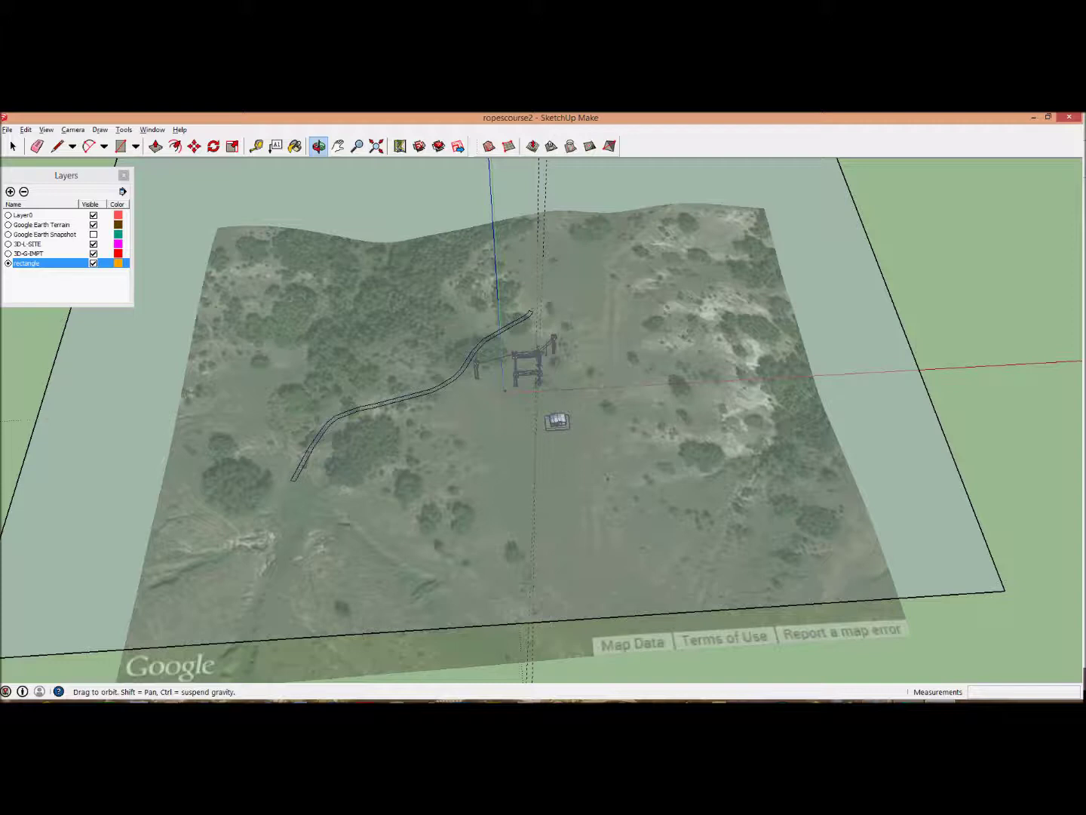
click(9, 225)
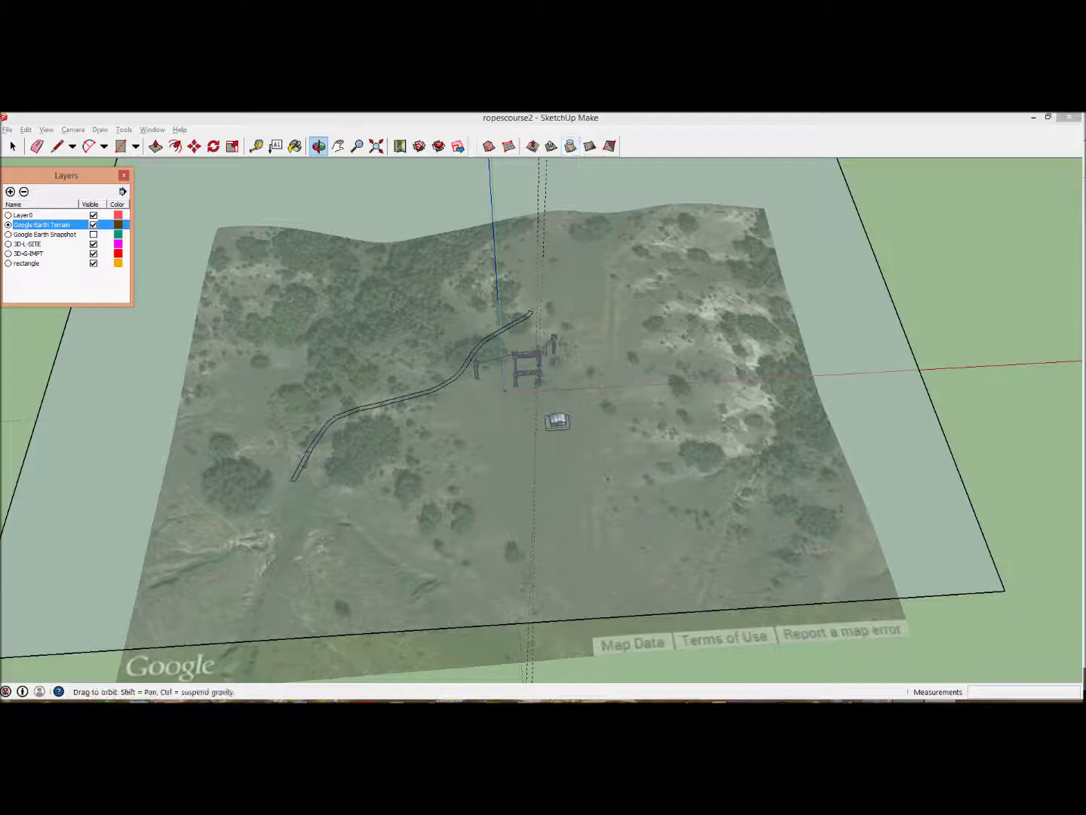
Drape the raised rectangle's path outline onto the Google Earth terrain mesh.
drag(528, 491, 626, 407)
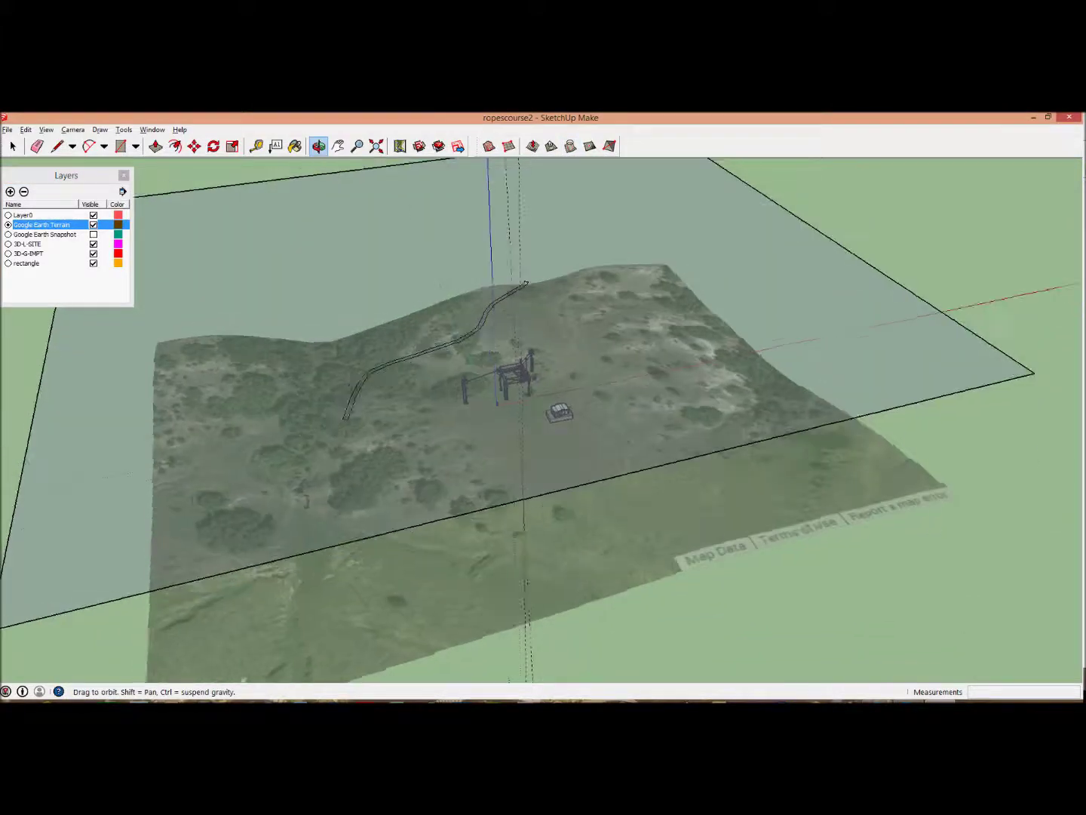
middle_drag(544, 422, 603, 408)
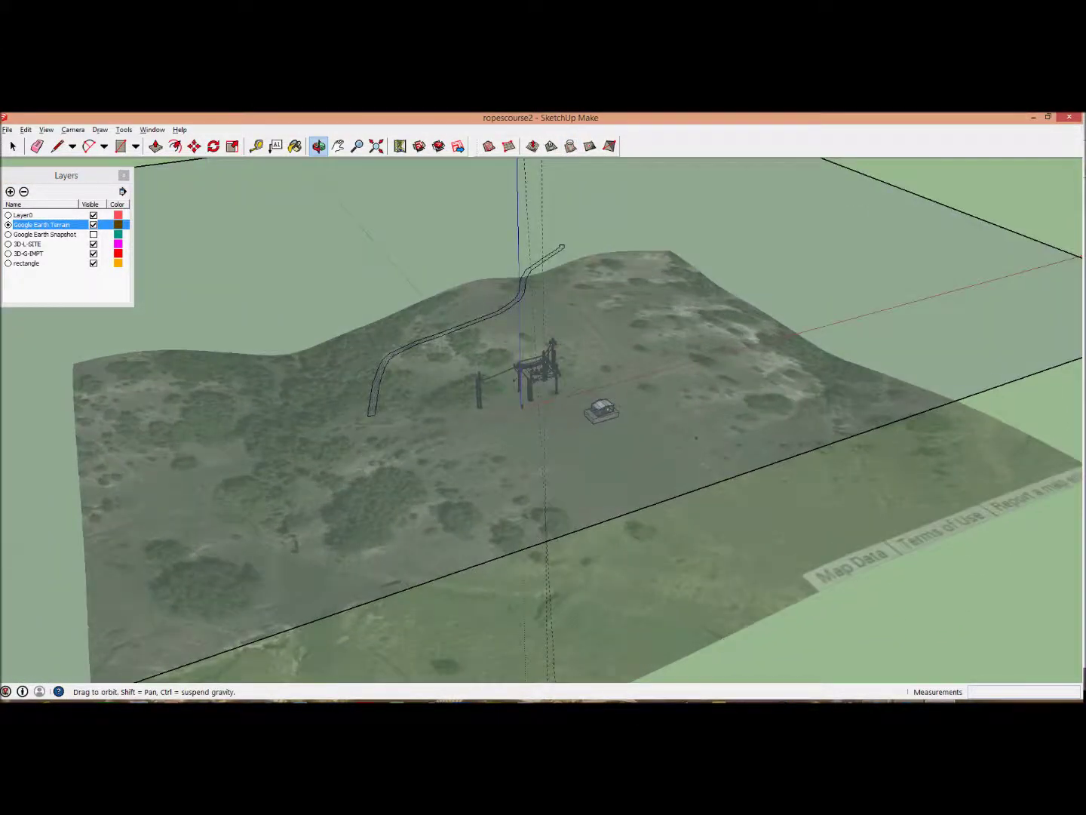
scroll(400, 472, up, 1)
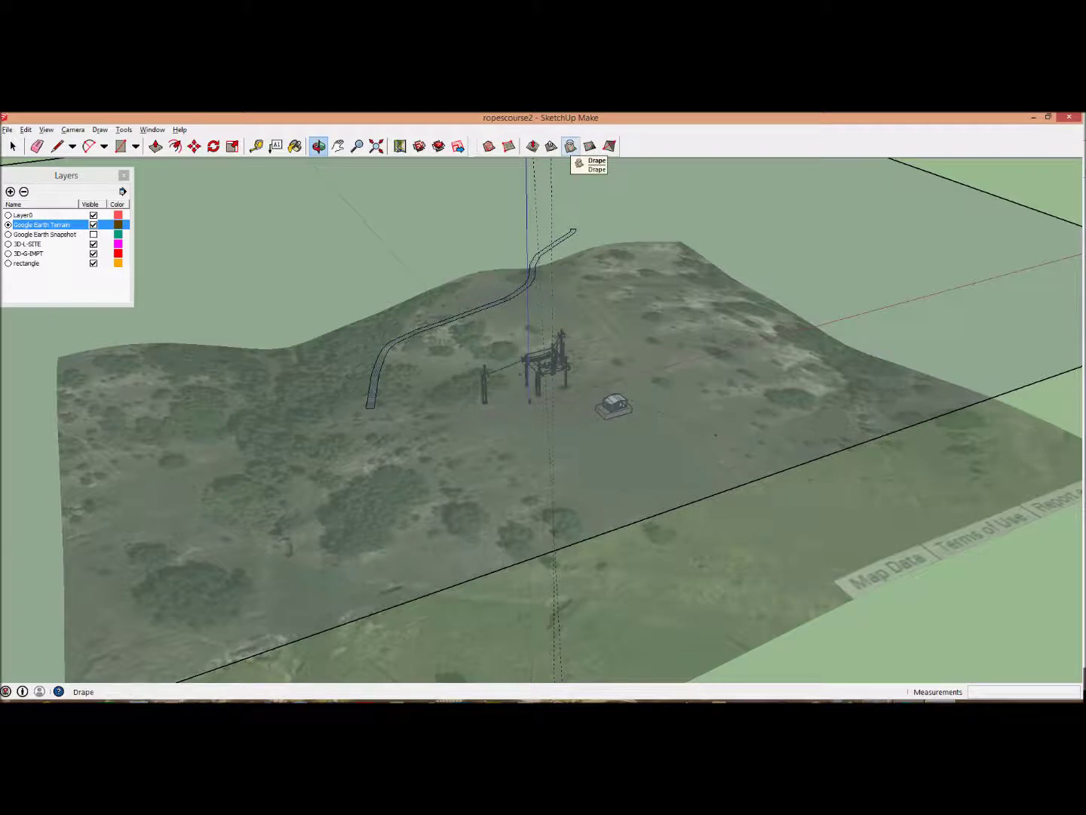
click(570, 146)
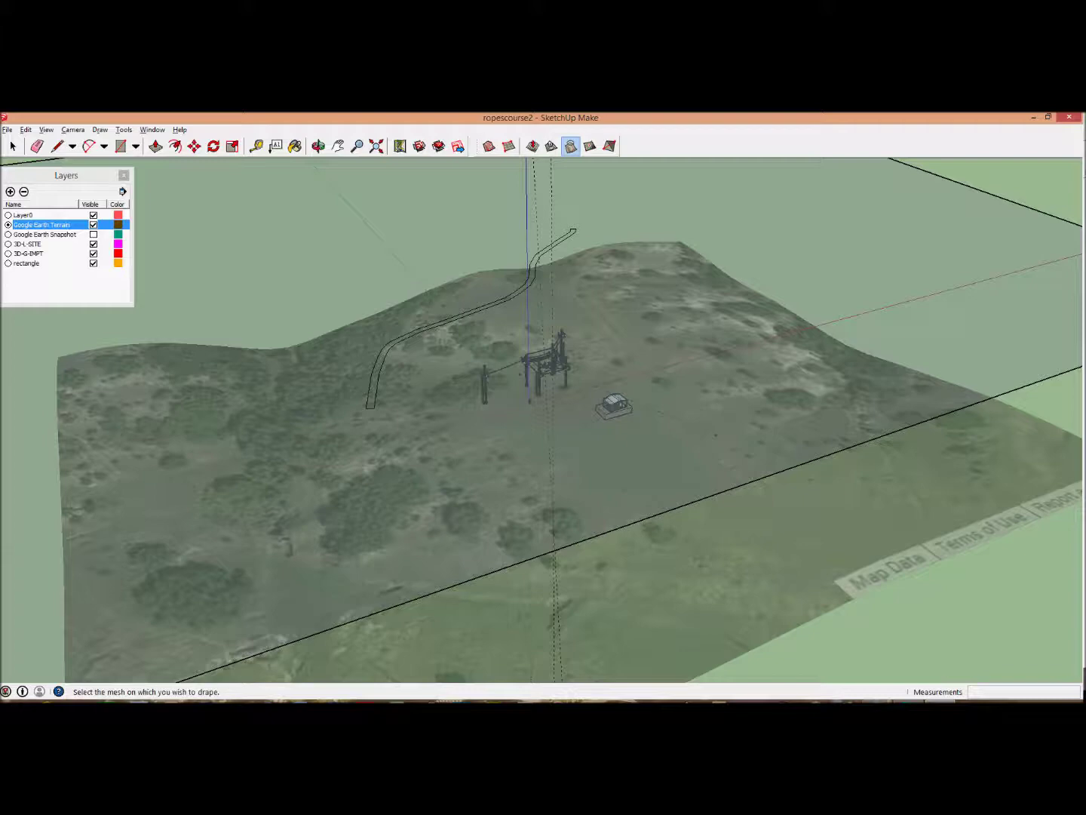
click(716, 435)
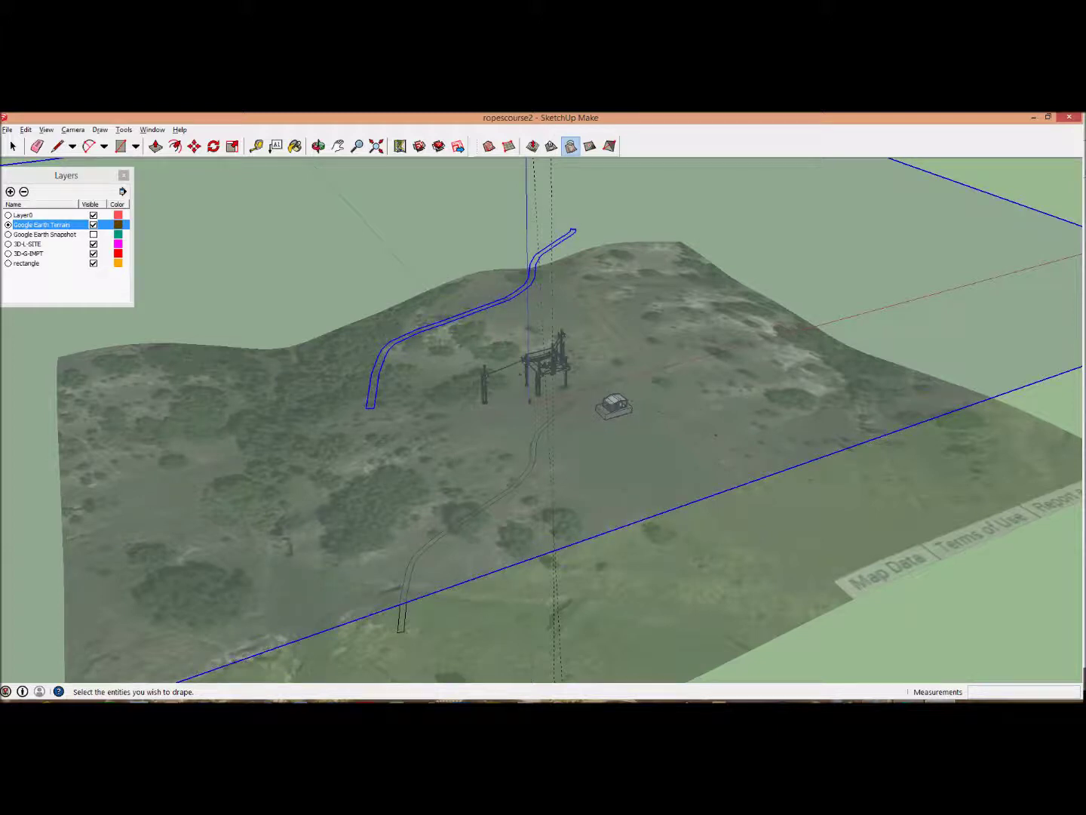
Turn off the X-ray face style and hide the rectangle layer, leaving the Drape tool.
click(46, 130)
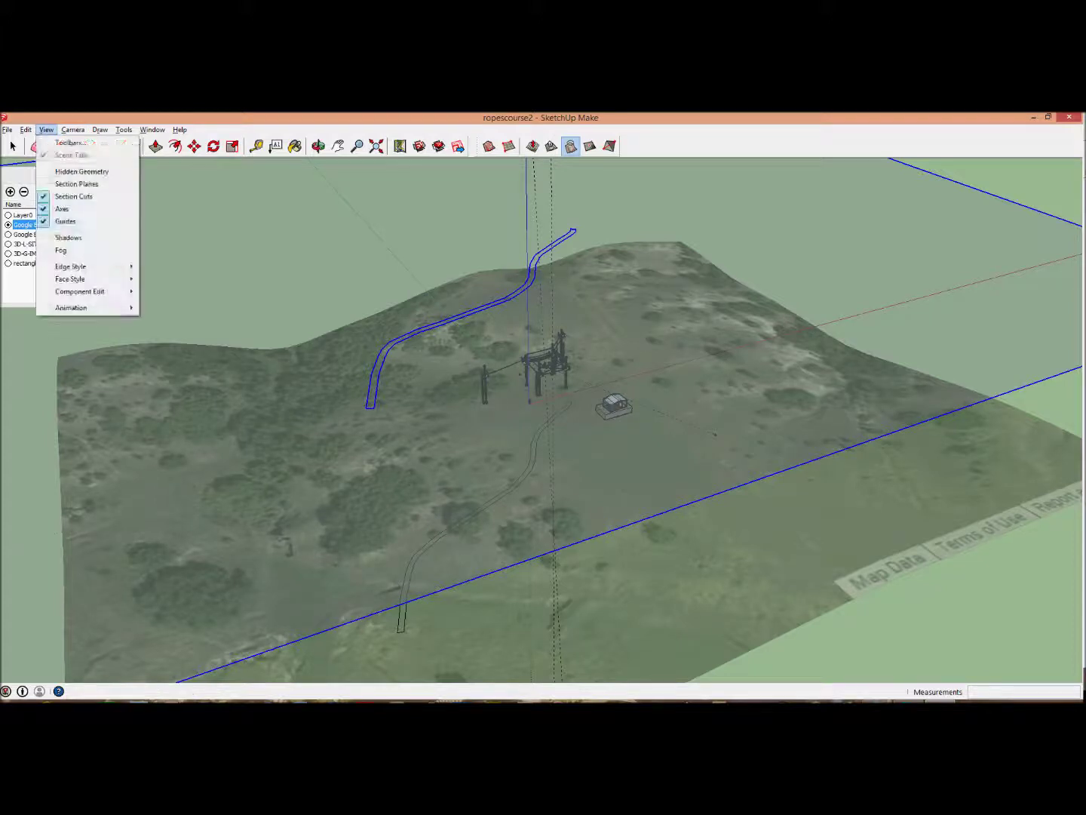
mouse_move(91, 279)
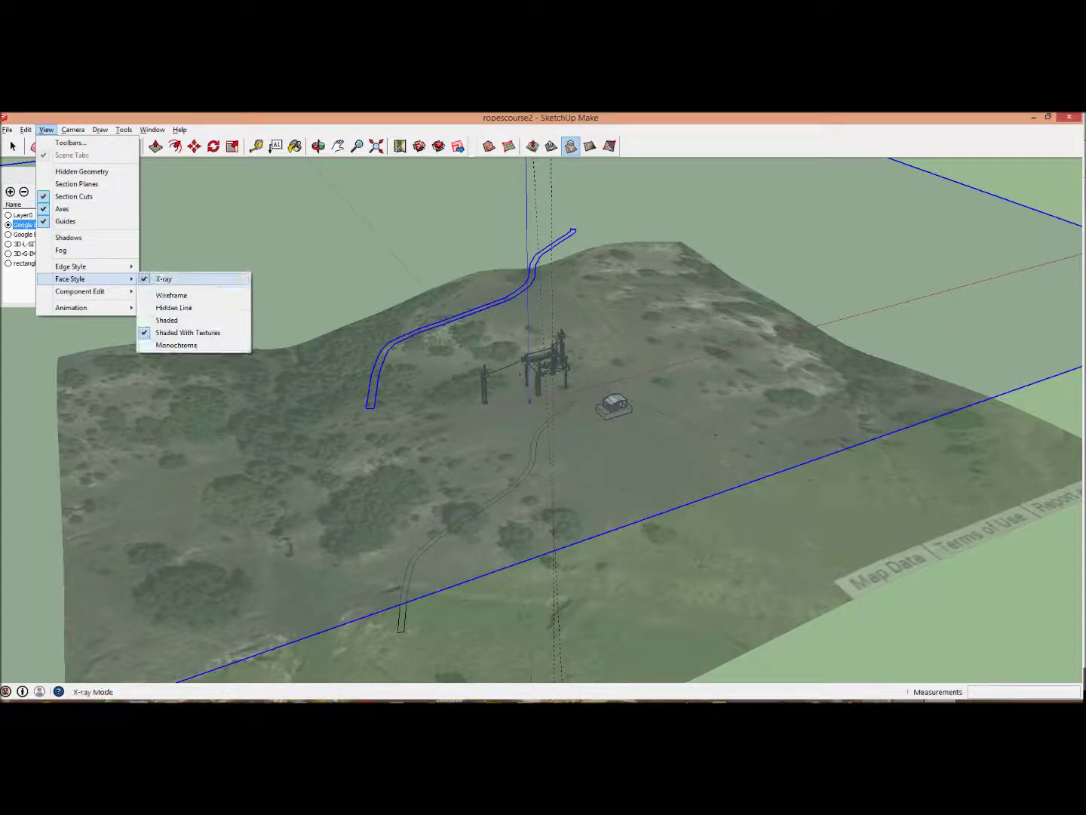
click(166, 278)
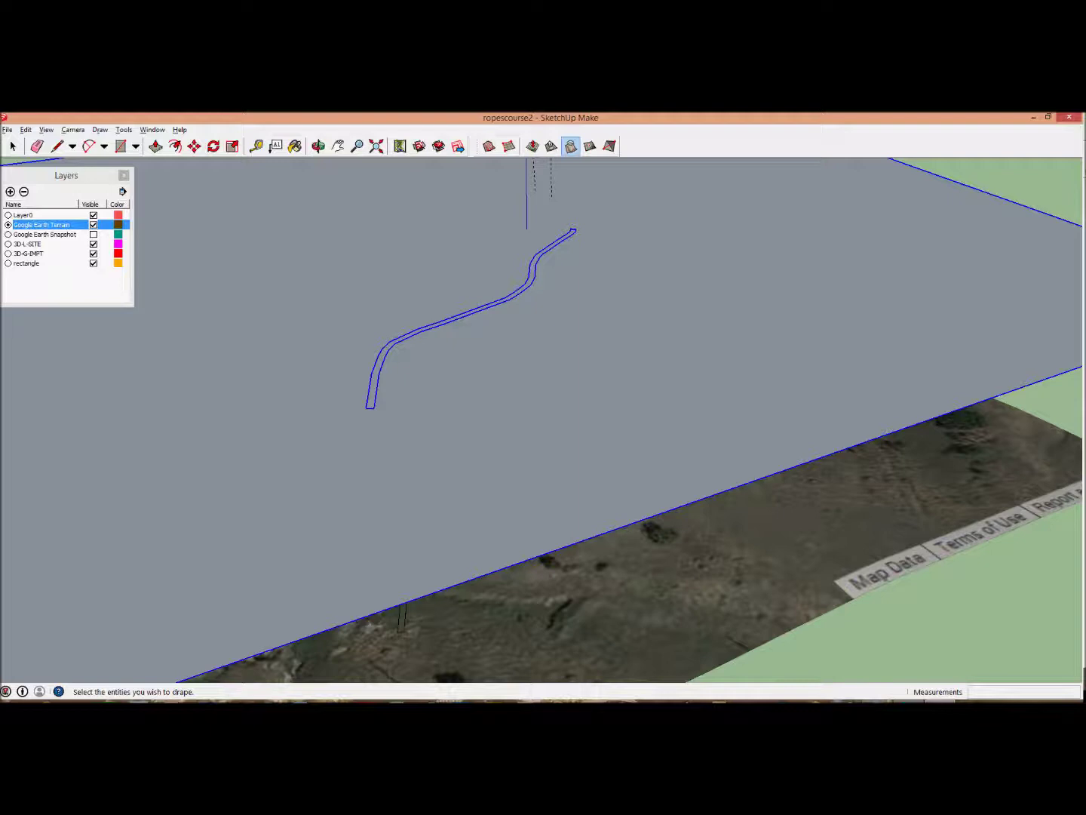
click(93, 264)
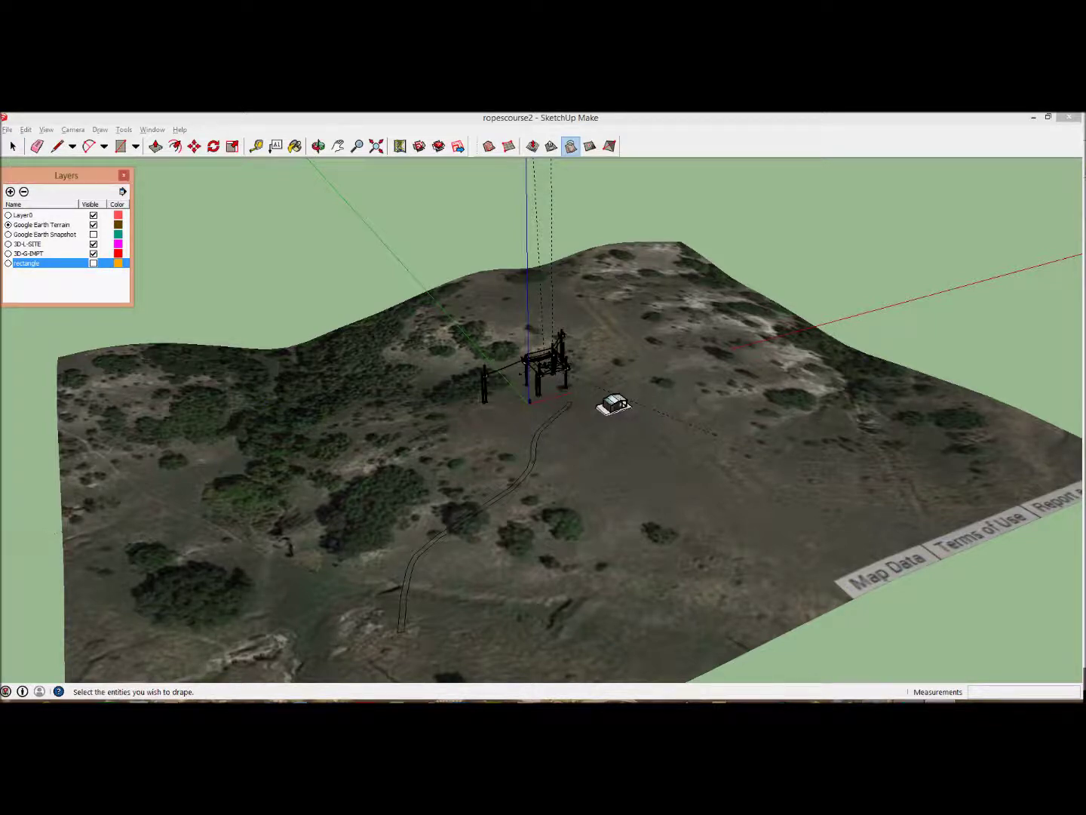
click(12, 145)
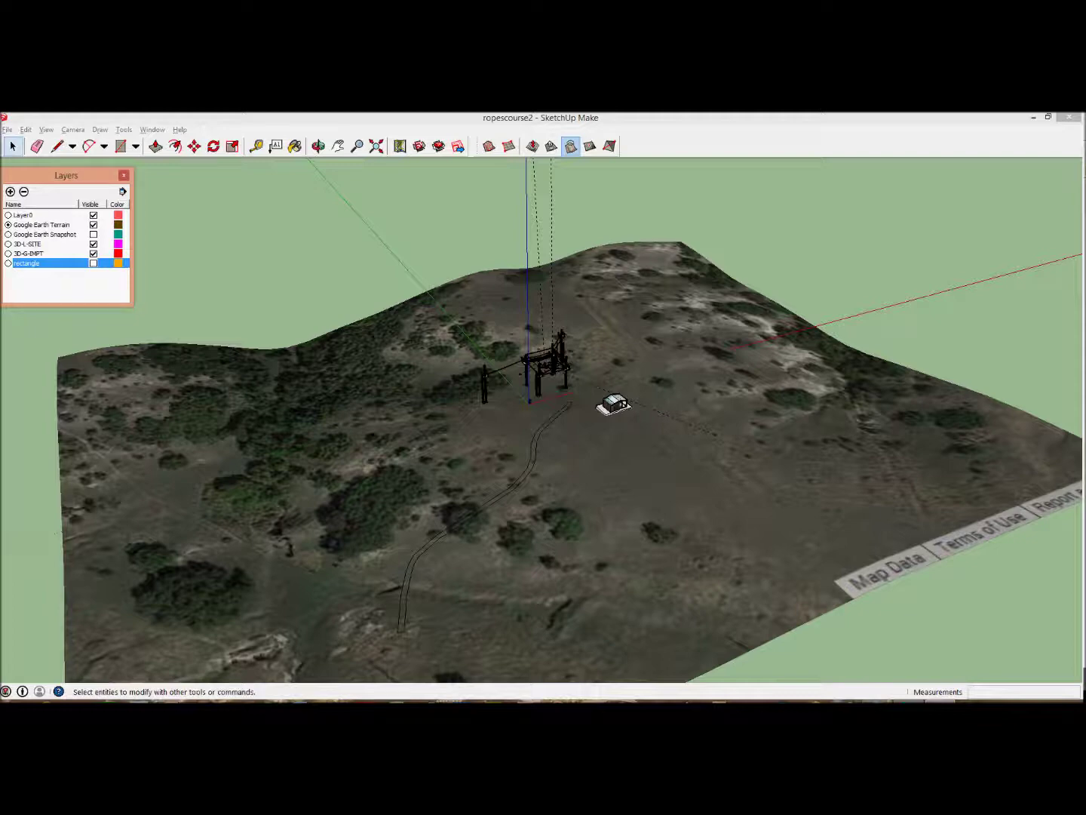
key(d)
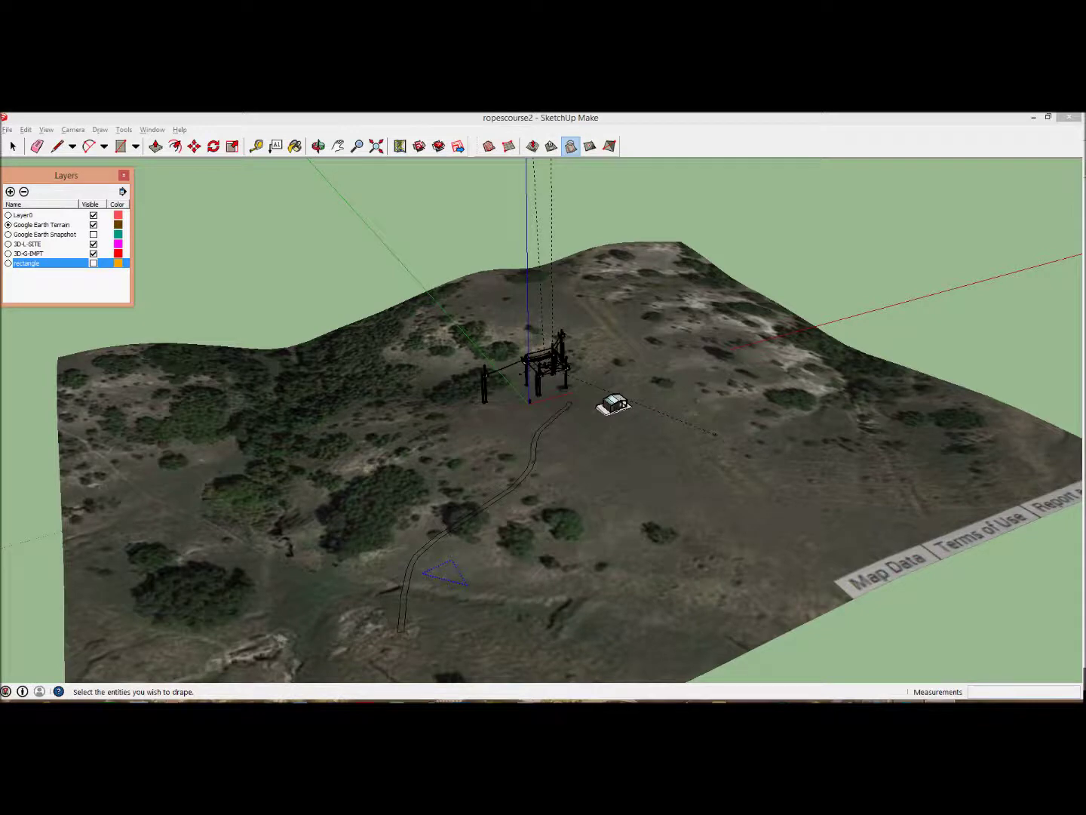
key(space)
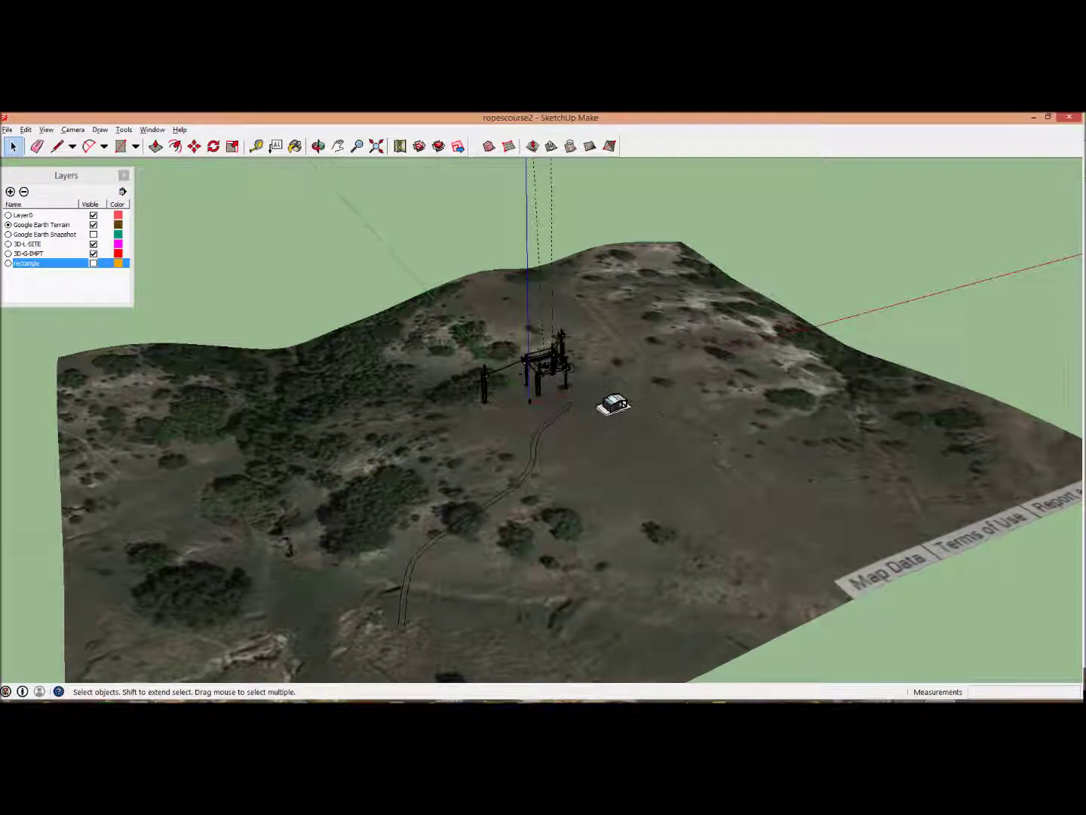
Paint the draped path on the terrain with the Groundcover_Rock_Crushed material from the Groundcover collection.
scroll(340, 362, up, 2)
click(295, 146)
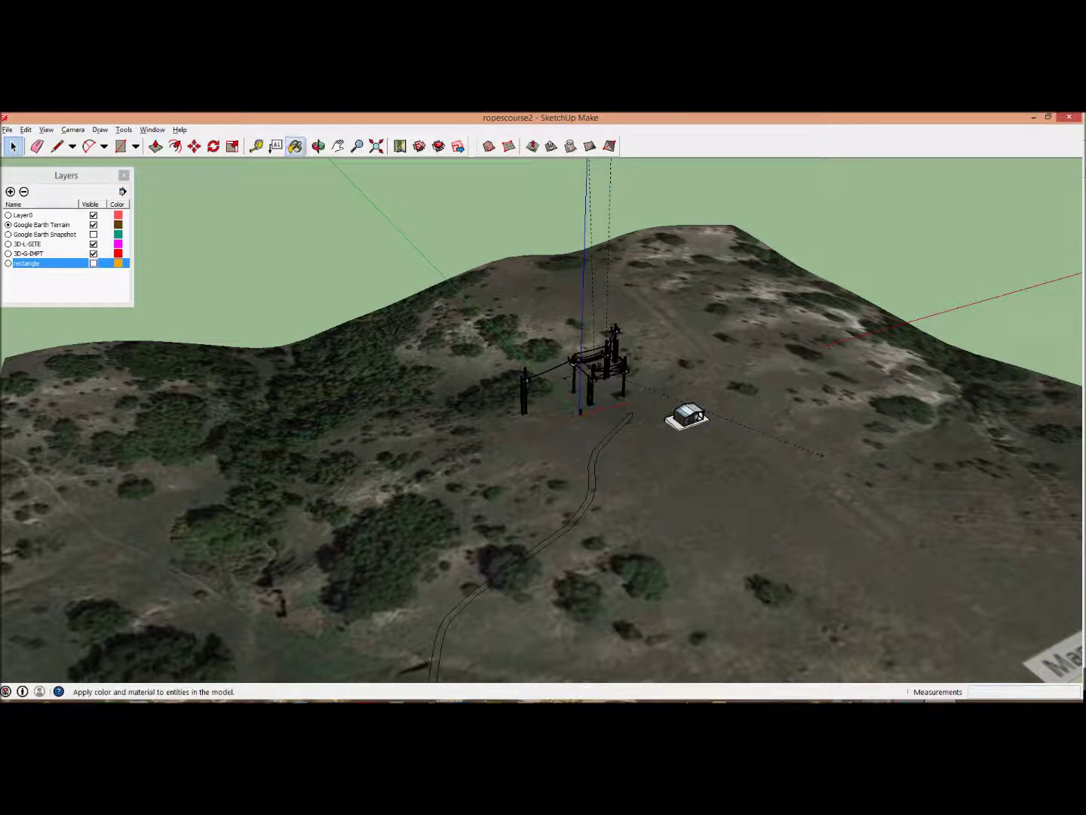
click(47, 309)
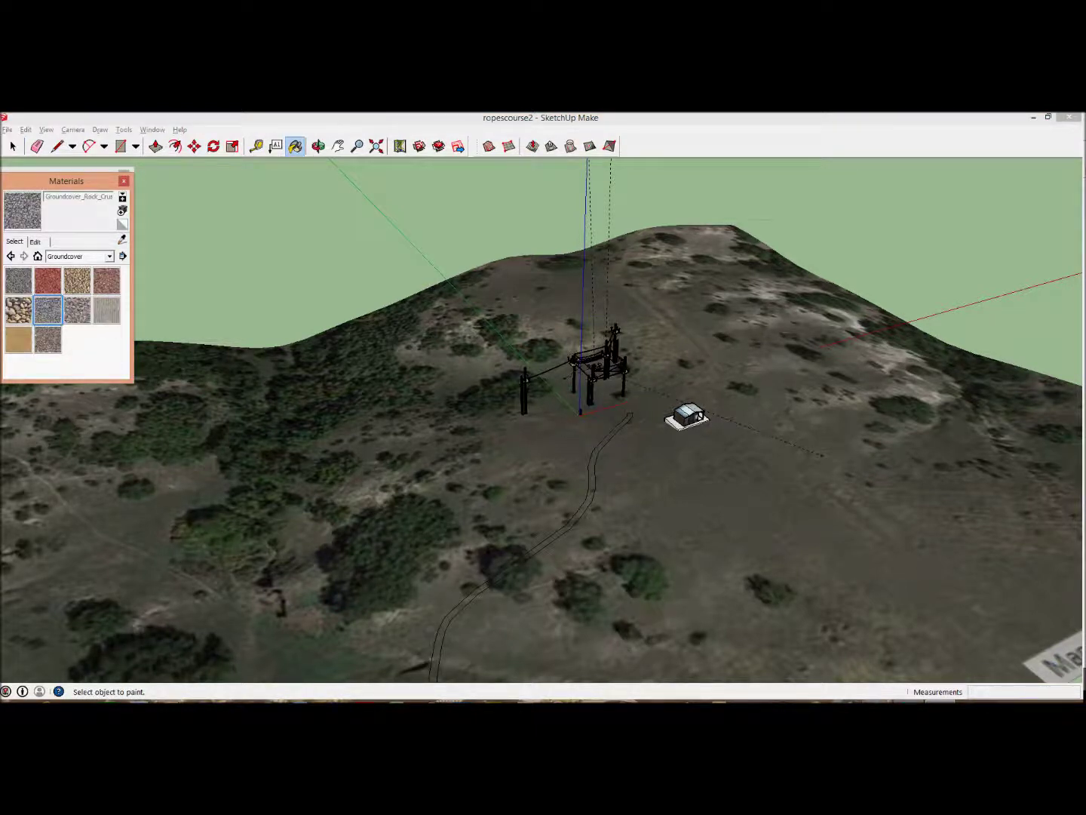
click(459, 606)
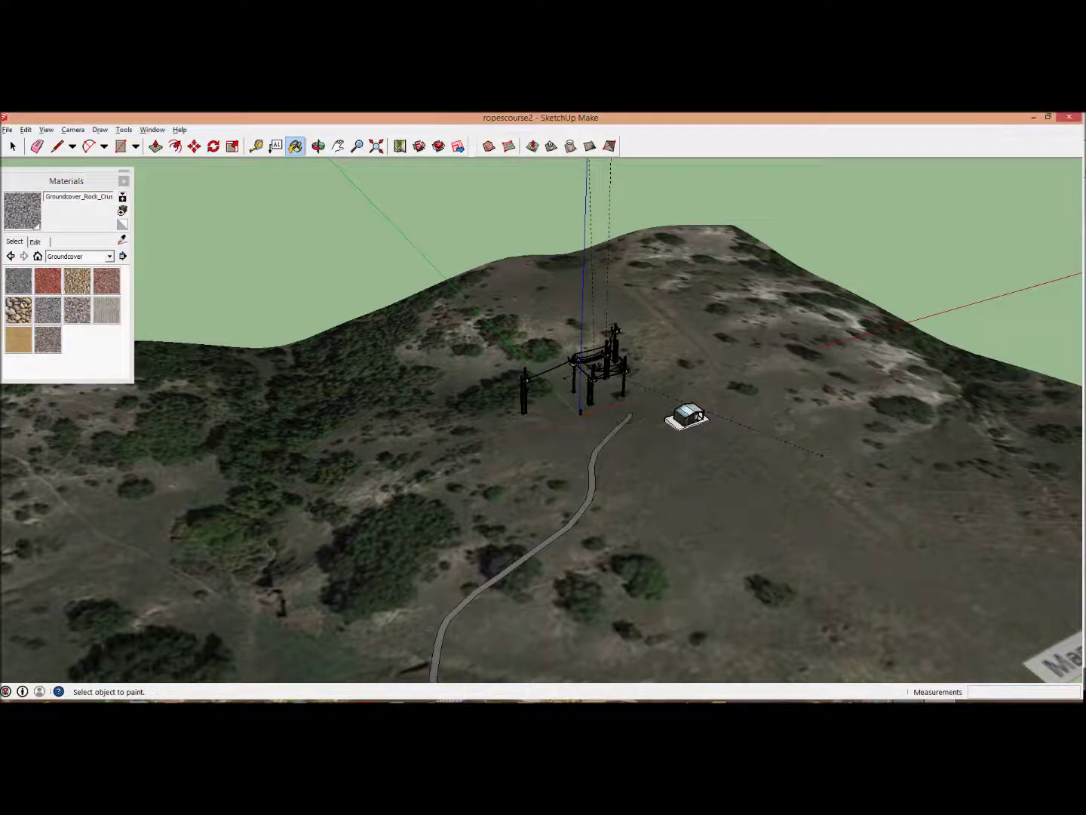
click(13, 146)
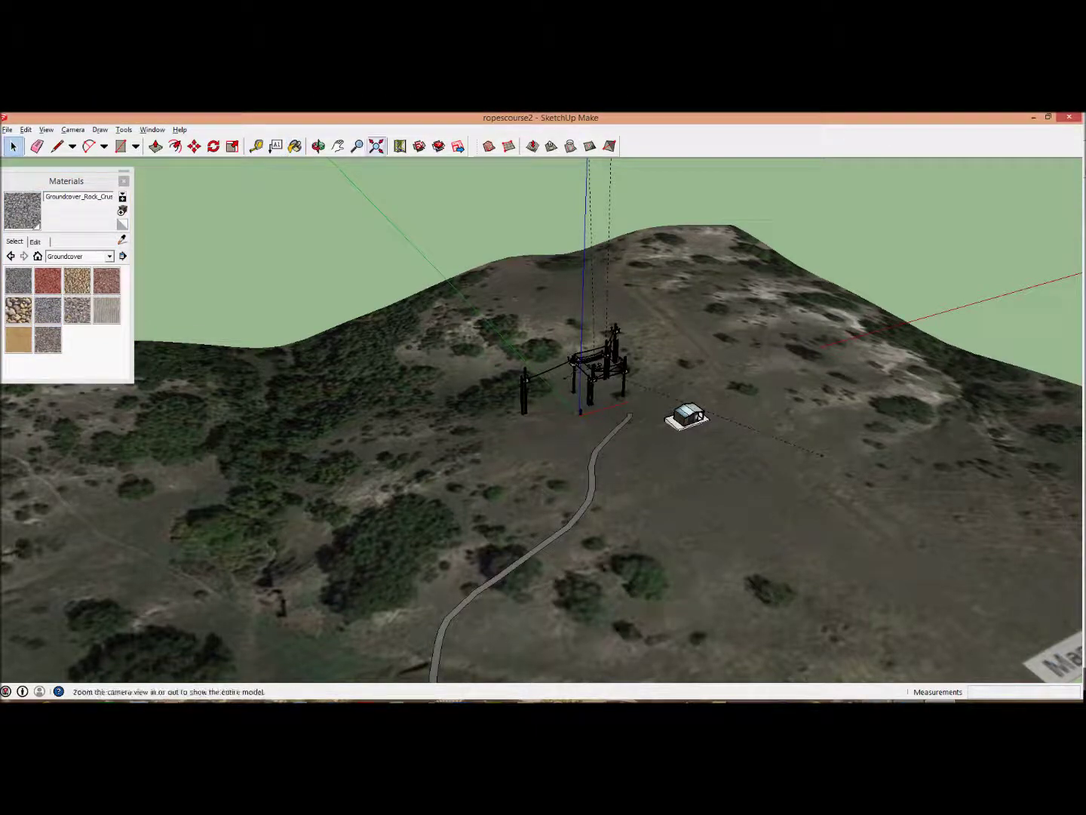
Examine the painted path on the terrain around the ropes course and the small building from several angles and distances.
click(319, 147)
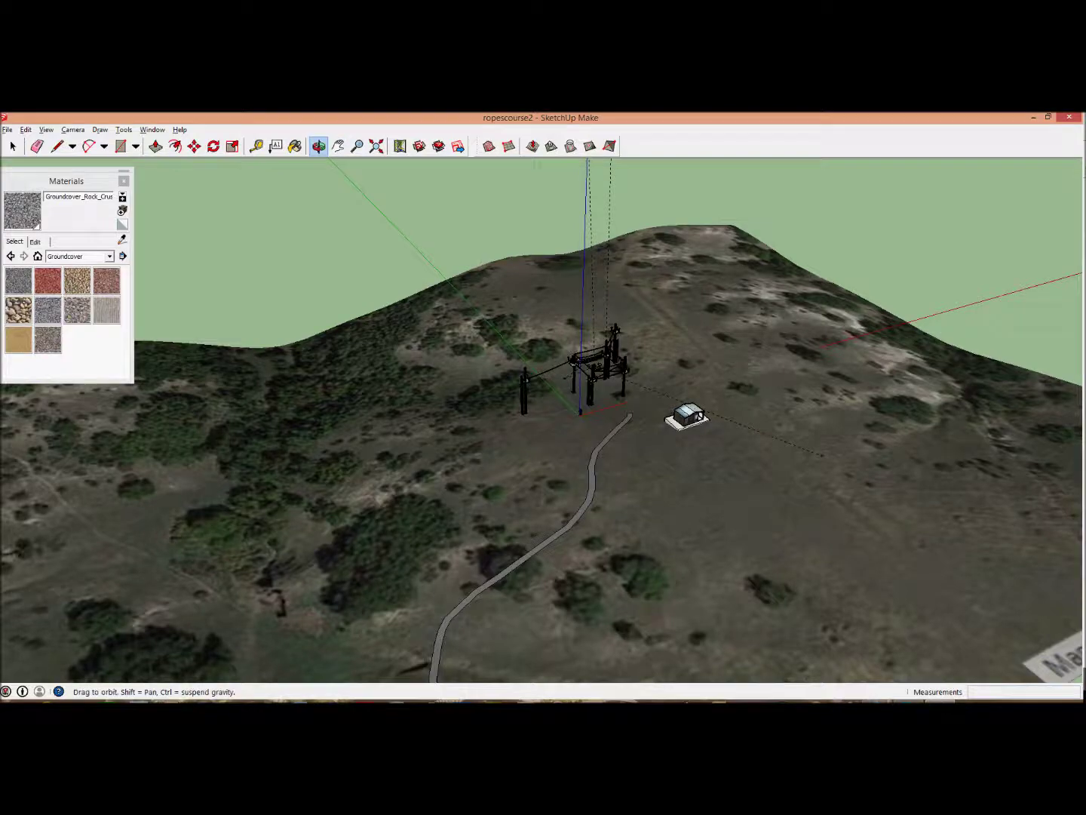
drag(703, 462, 638, 463)
drag(528, 449, 536, 453)
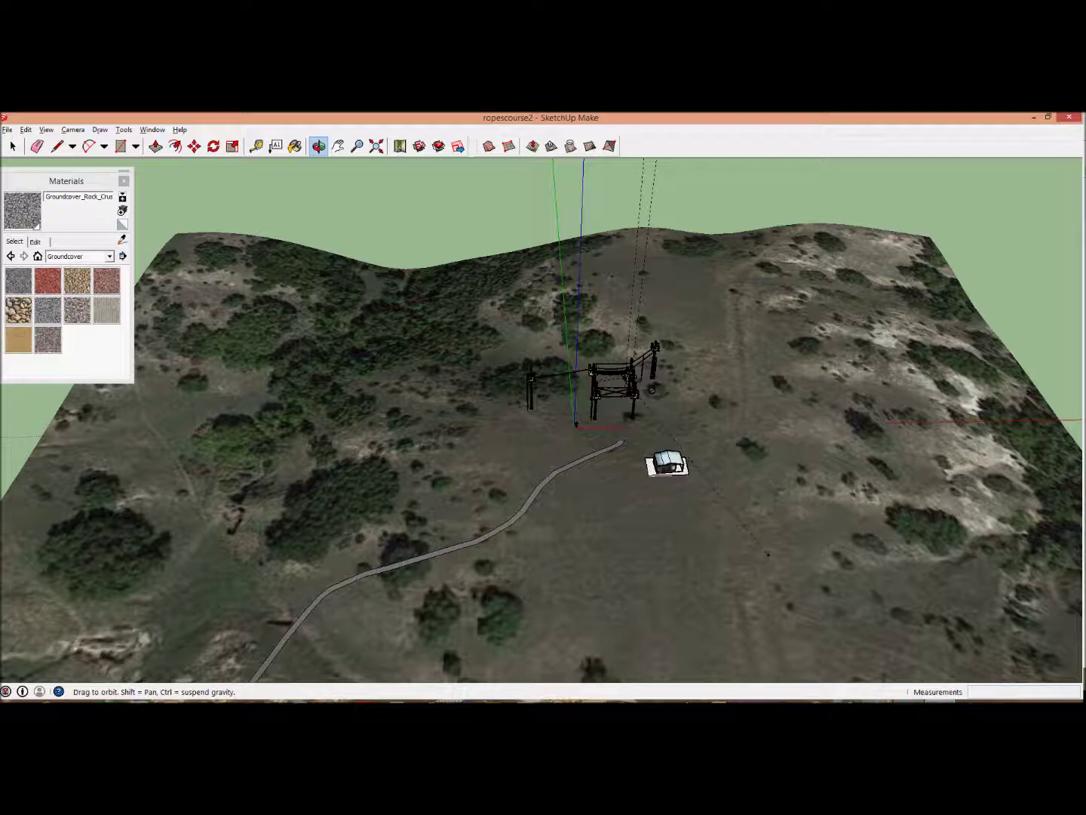
mouse_move(535, 453)
mouse_down()
mouse_move(531, 422)
mouse_move(562, 434)
mouse_move(551, 449)
mouse_up()
scroll(528, 504, down, 3)
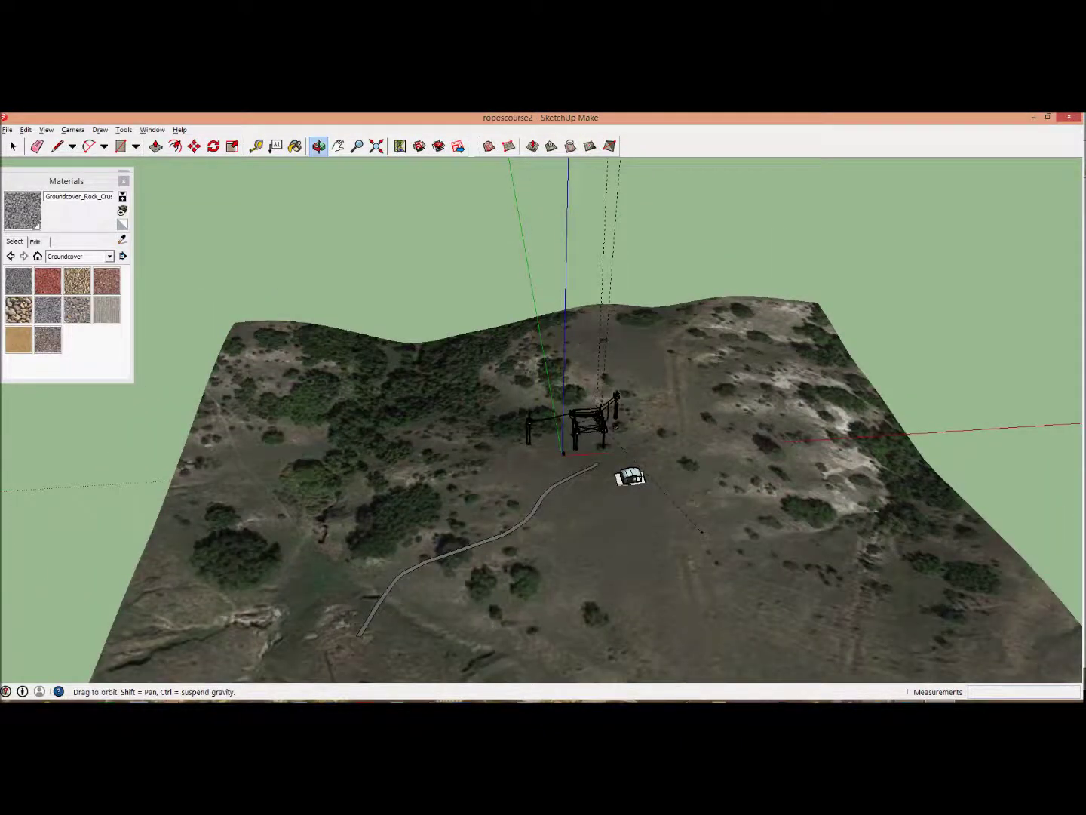
drag(528, 504, 534, 471)
drag(628, 469, 612, 487)
scroll(612, 486, up, 8)
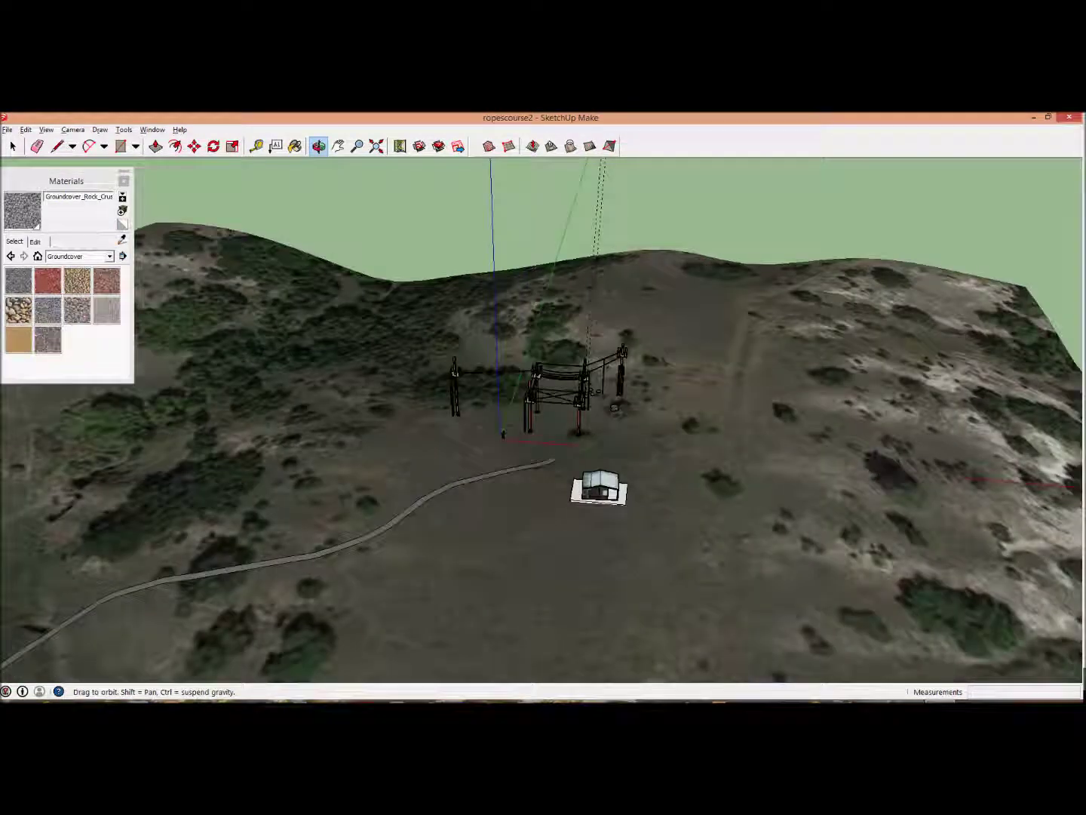
scroll(613, 487, up, 2)
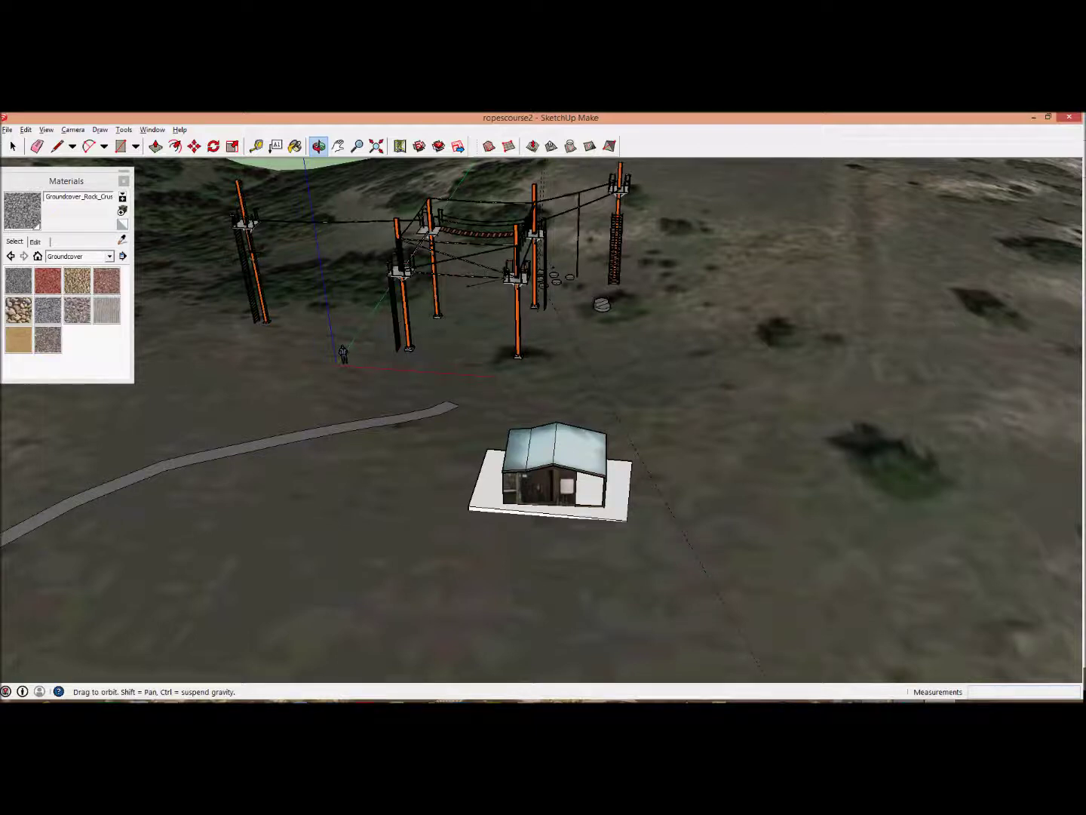
middle_drag(612, 487, 784, 411)
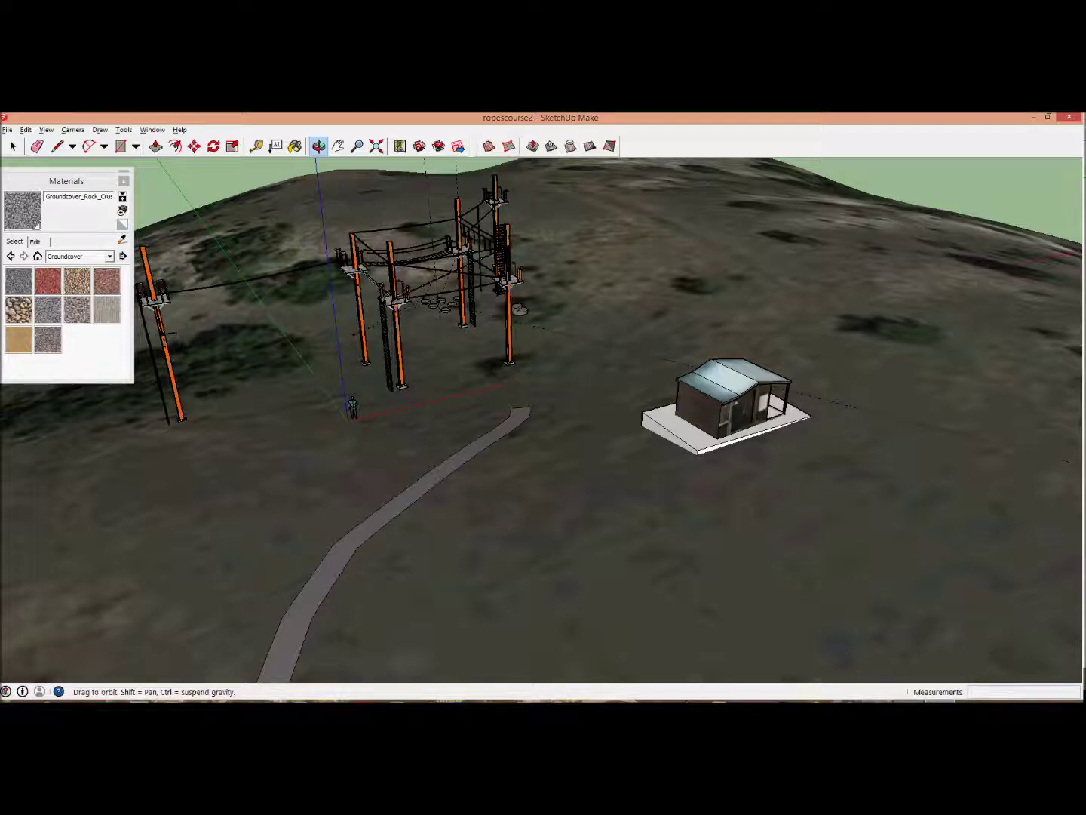
scroll(479, 468, down, 6)
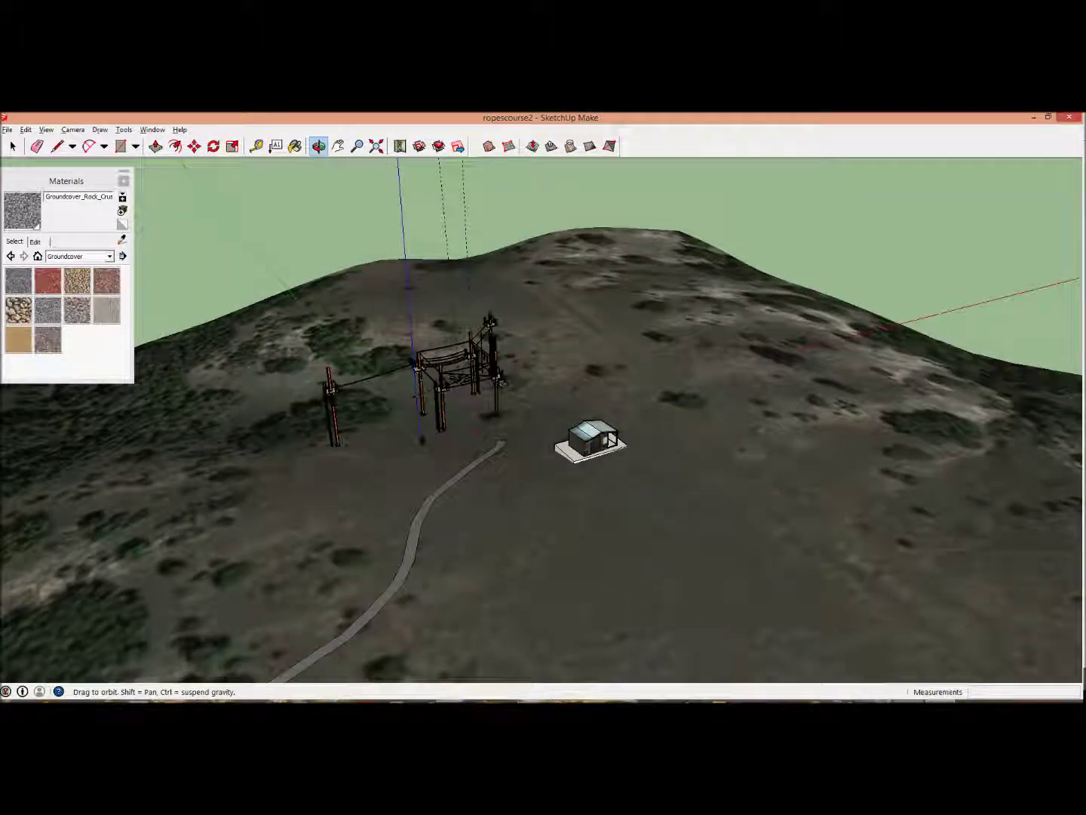
drag(543, 430, 472, 396)
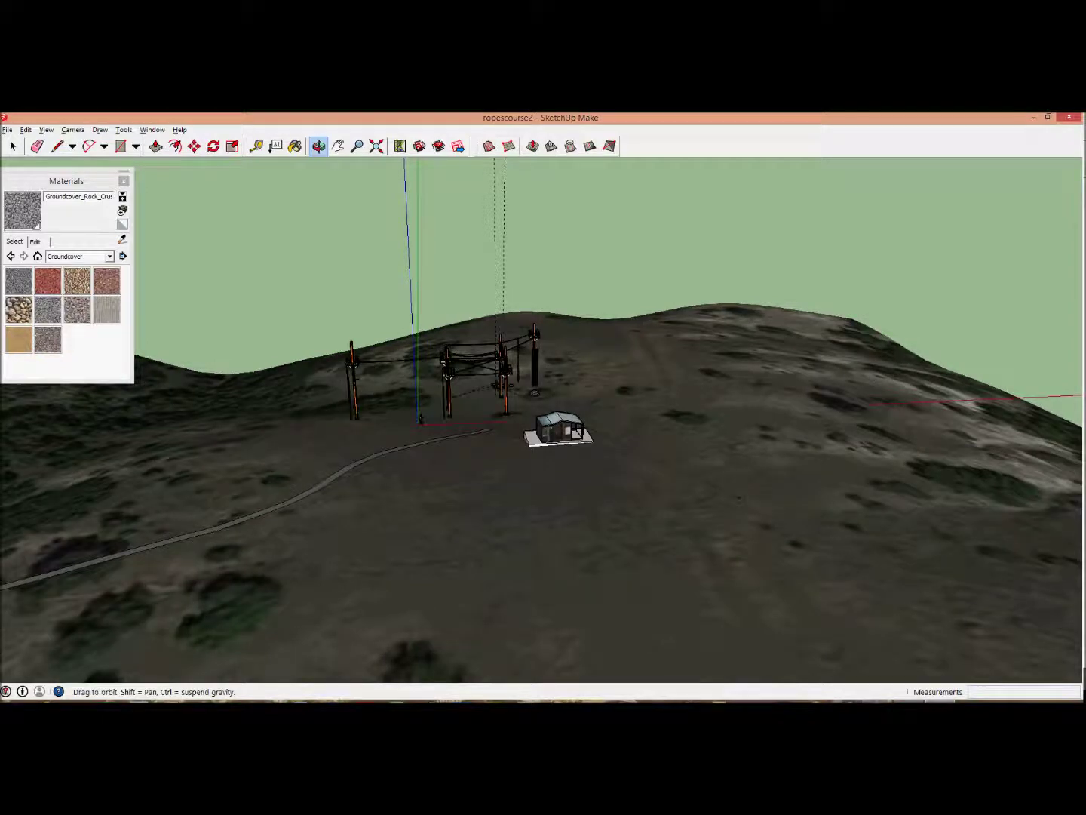